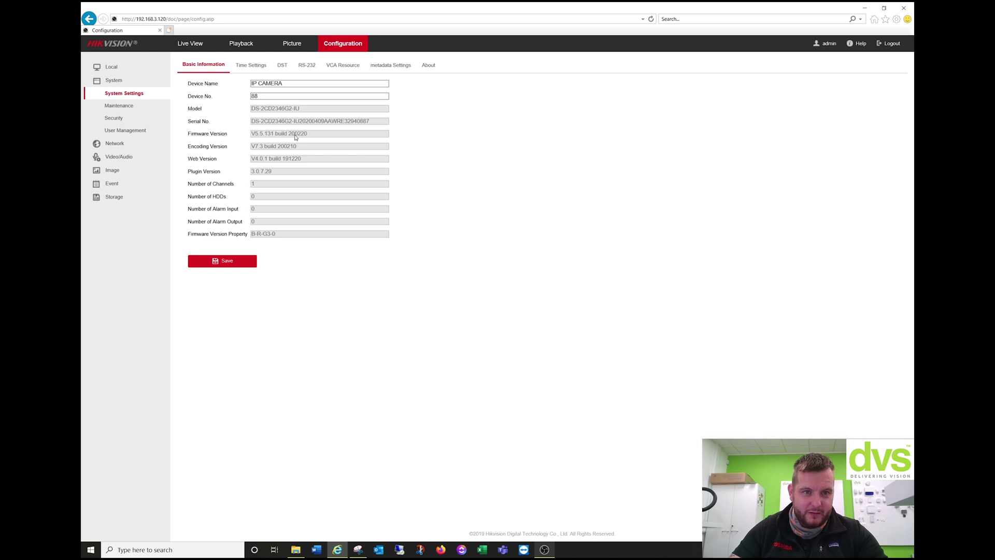
Check the camera's installed firmware version in its basic information, view the live view page, and return to the configuration
{"action": "left_click_drag", "start_coordinate": [307, 134], "coordinate": [257, 133]}
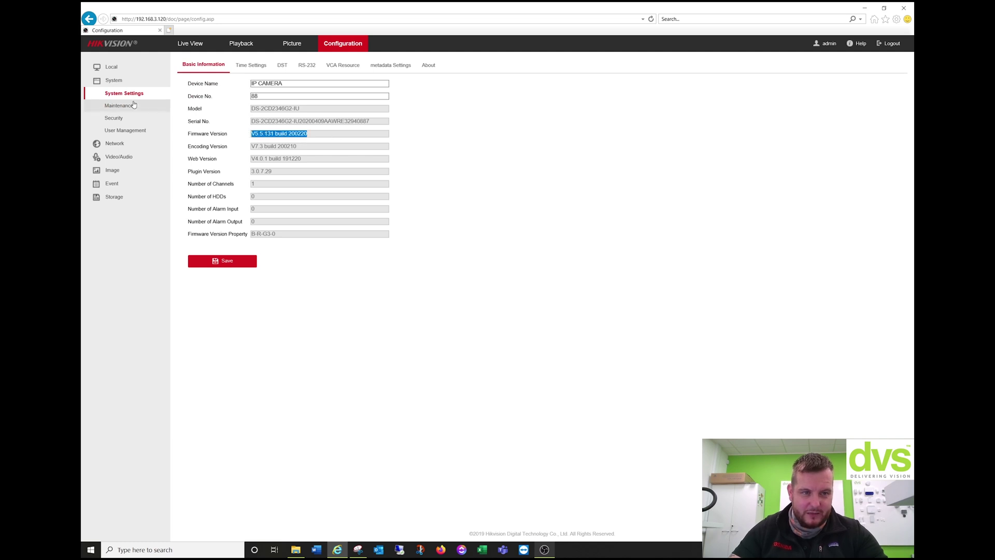
{"action": "left_click", "coordinate": [192, 43]}
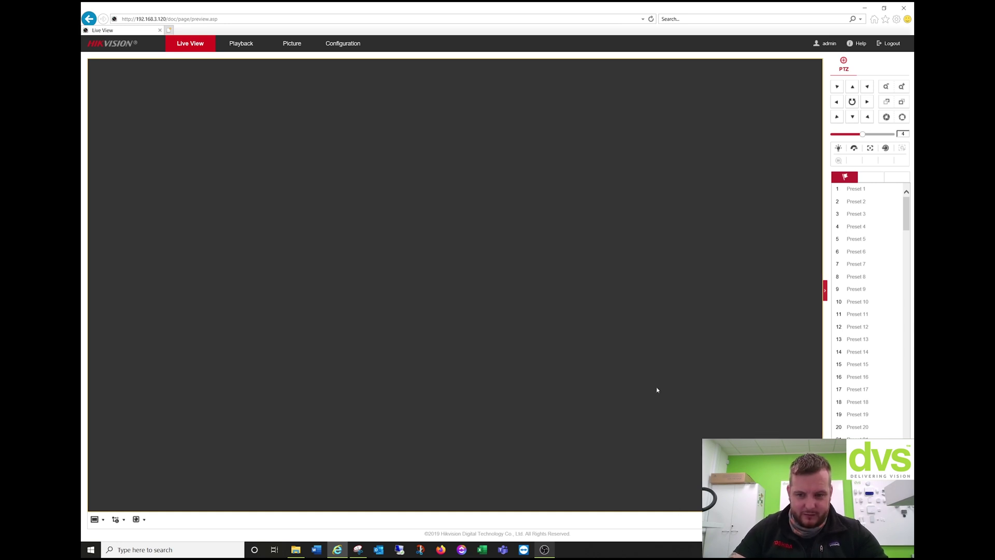
{"action": "left_click", "coordinate": [343, 44]}
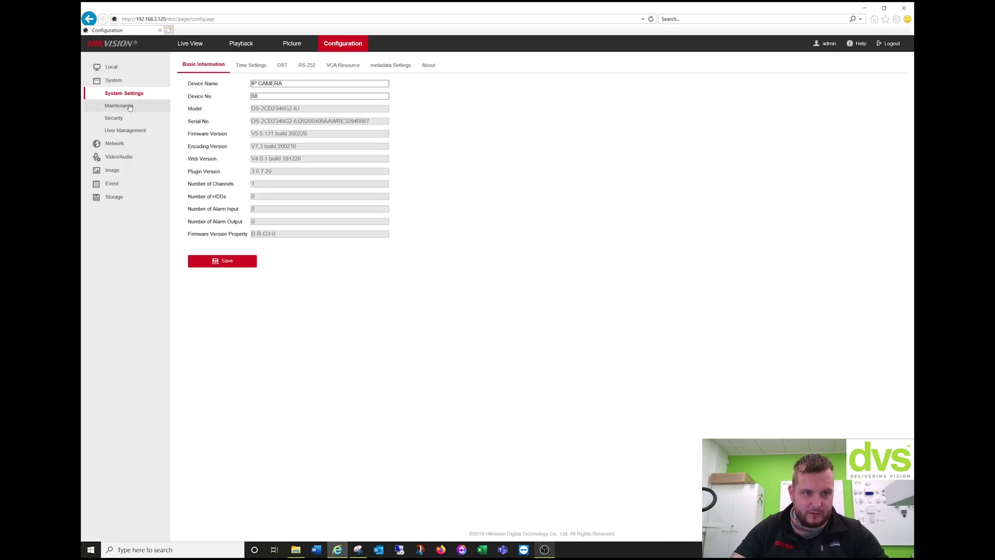
From the firmware upgrade file browser, extract IPC_G3_EN_STD_5.5.131_201215_新方案 into the RTMP G3 folder, overwriting all existing files
{"action": "left_click", "coordinate": [130, 107]}
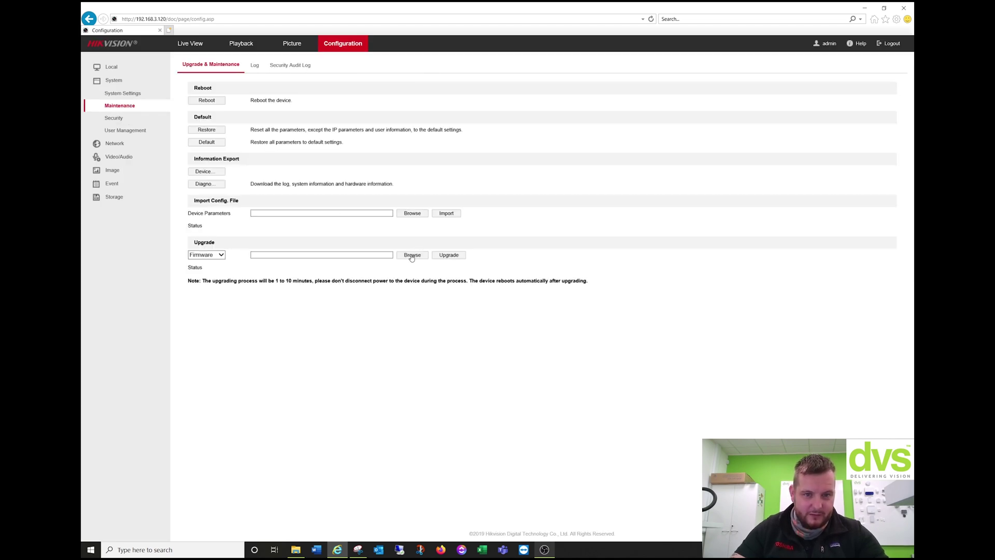
{"action": "left_click", "coordinate": [411, 256]}
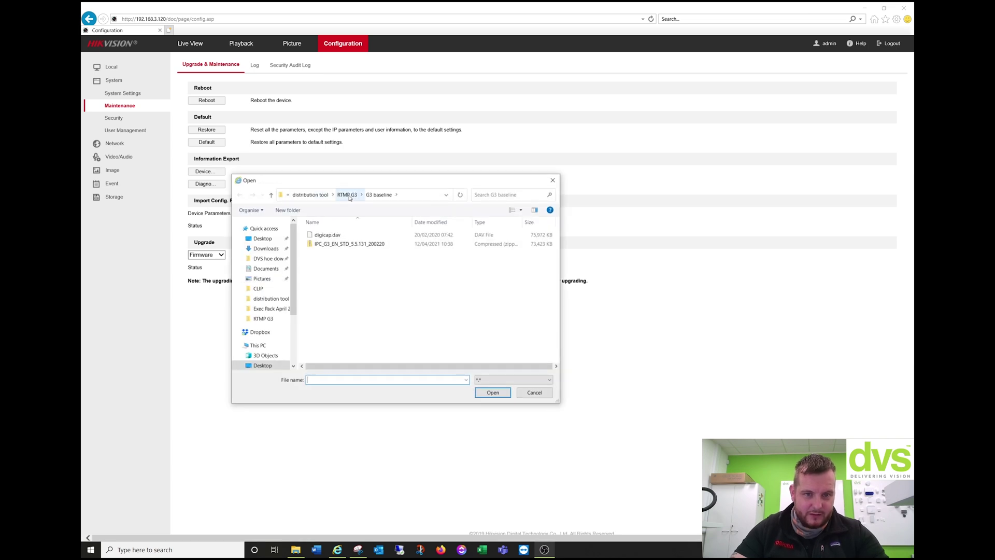
{"action": "left_click", "coordinate": [347, 195]}
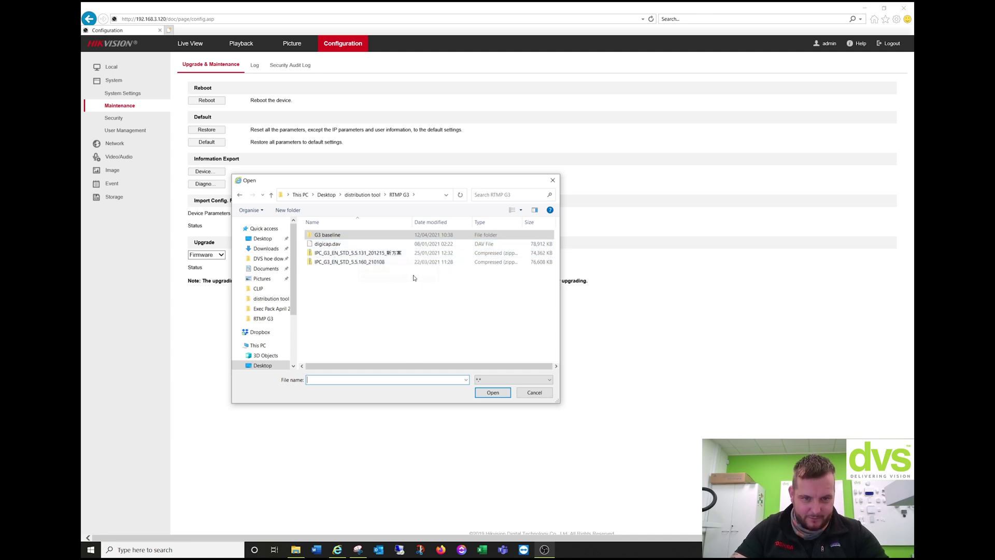
{"action": "left_click", "coordinate": [377, 255]}
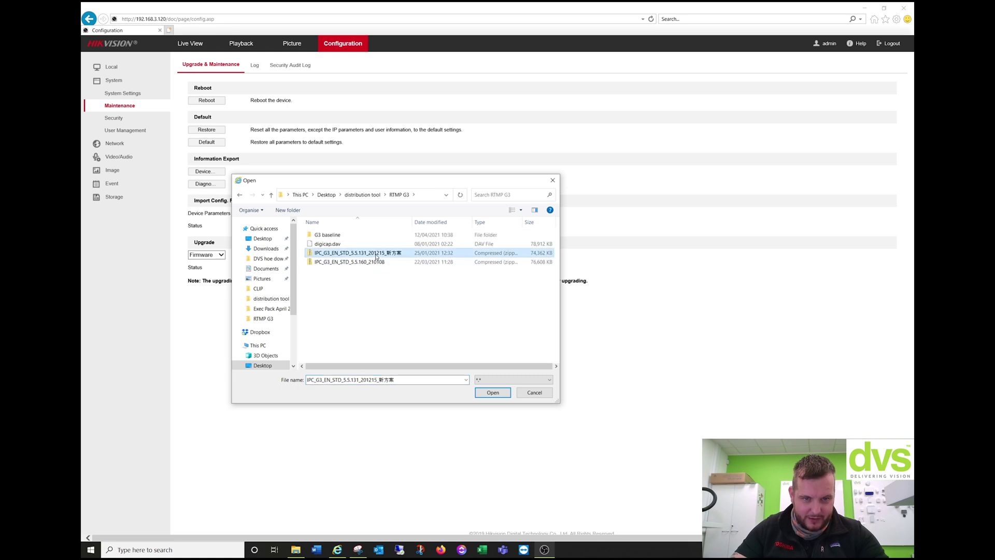
{"action": "right_click", "coordinate": [377, 255]}
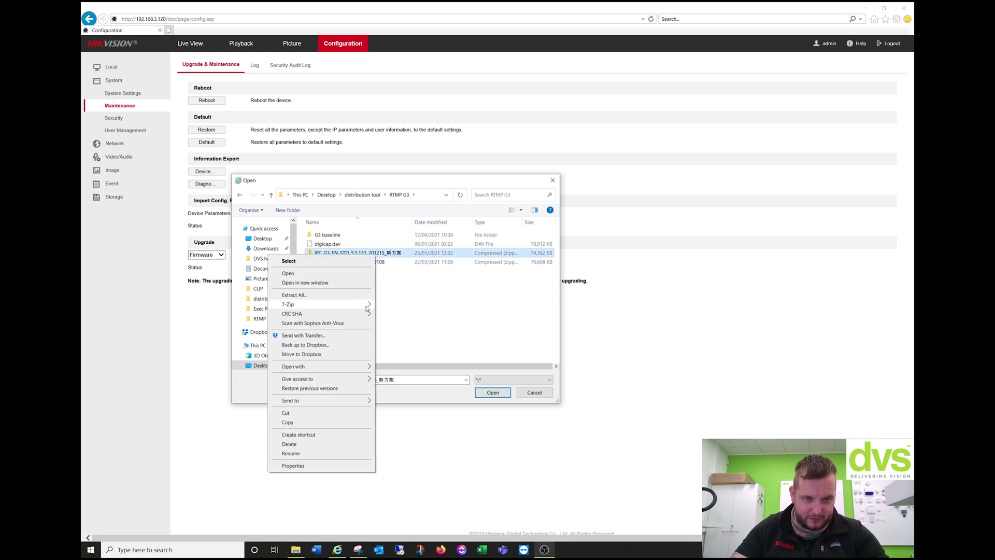
{"action": "mouse_move", "coordinate": [366, 308]}
{"action": "left_click", "coordinate": [487, 342]}
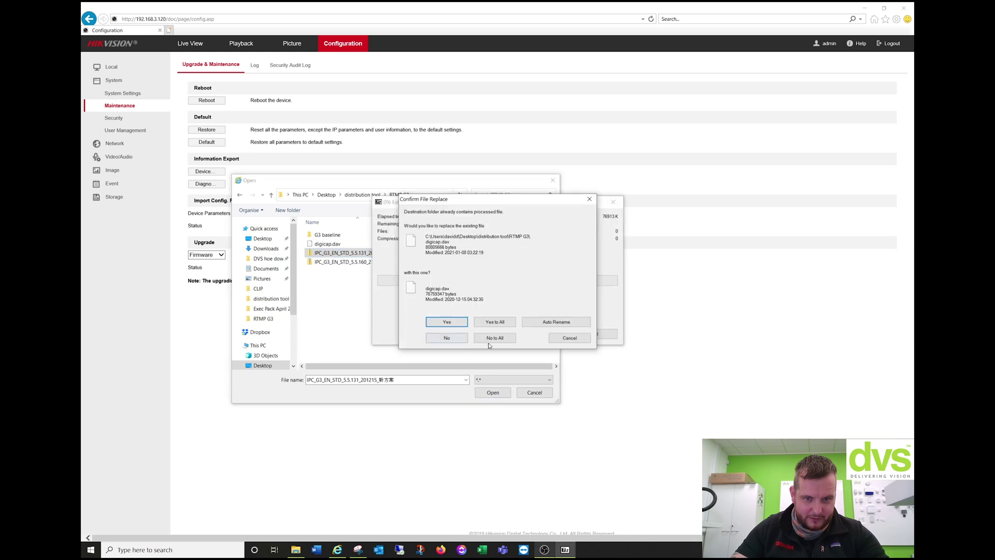
{"action": "left_click", "coordinate": [497, 323]}
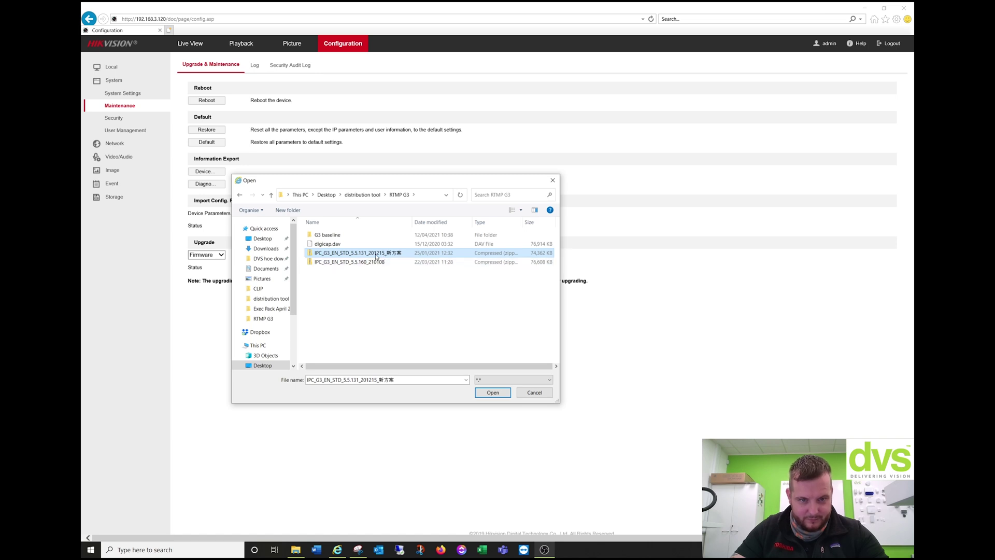
Load digicap.dav from the RTMP G3 folder as the firmware file and run the upgrade, accepting the automatic reboot
{"action": "left_click", "coordinate": [329, 244]}
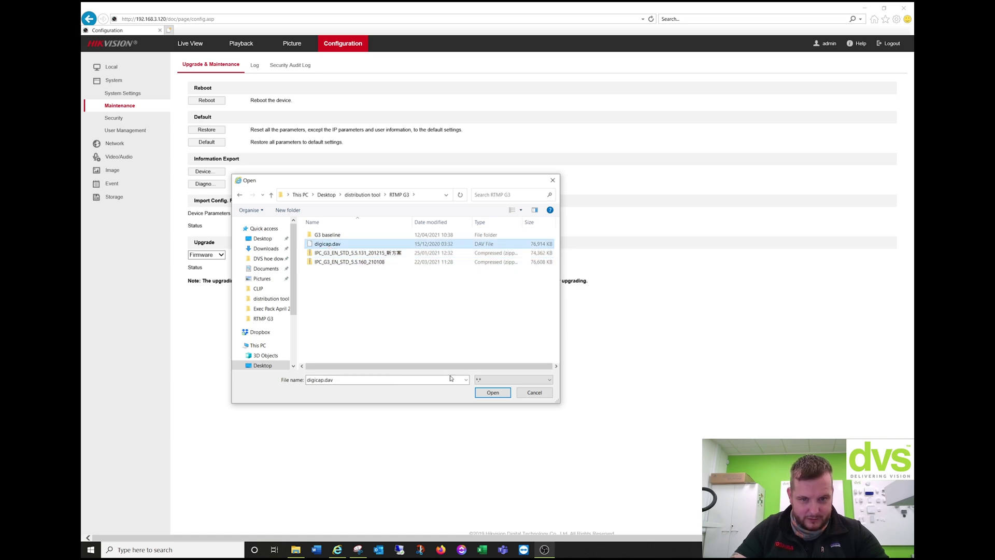
{"action": "left_click", "coordinate": [492, 392]}
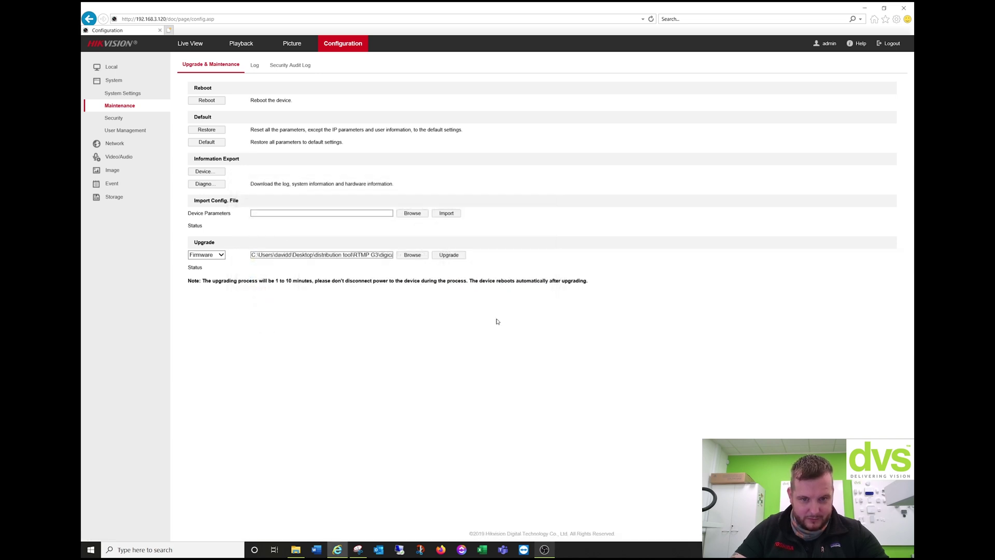
{"action": "left_click", "coordinate": [448, 256]}
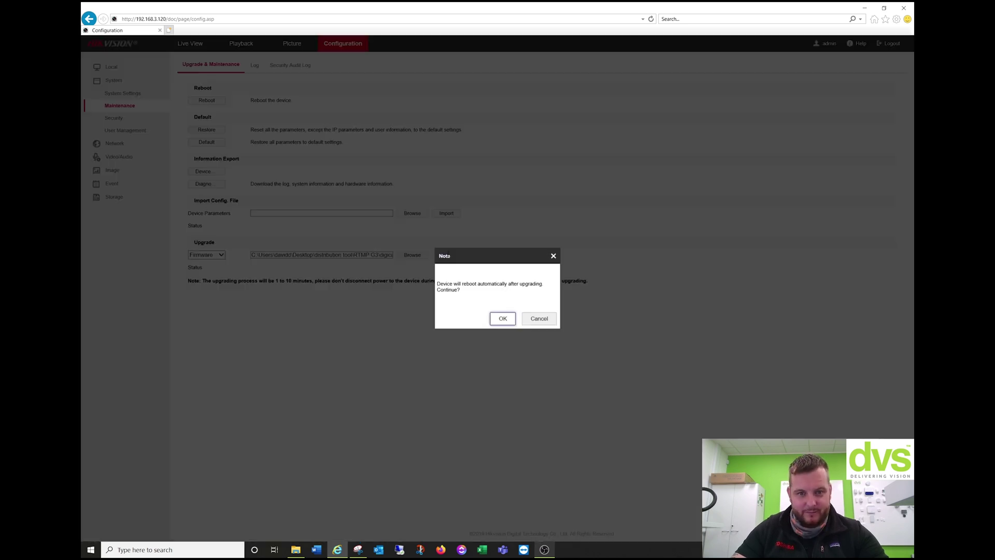
{"action": "left_click", "coordinate": [498, 321]}
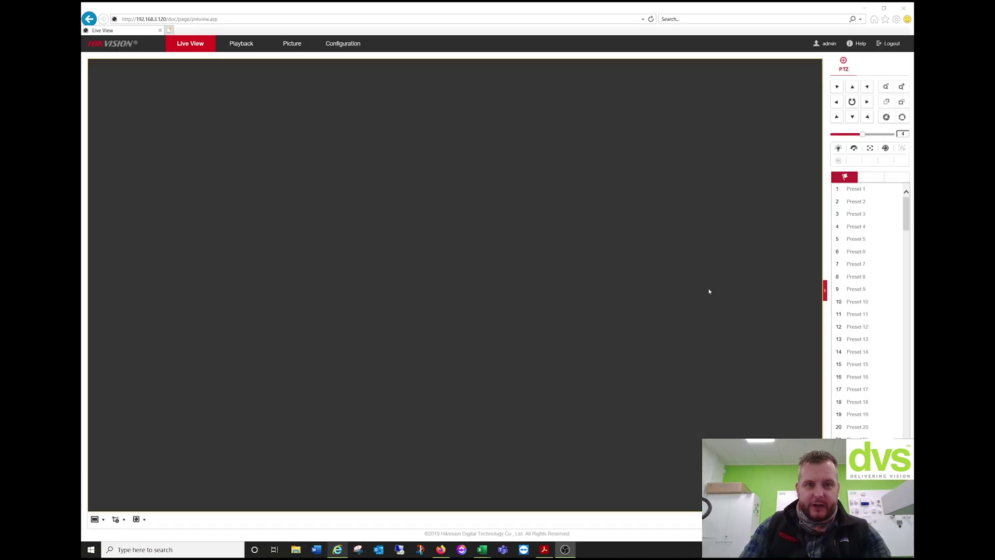
Verify the camera's firmware version in the basic system information after the upgrade
{"action": "left_click", "coordinate": [358, 48]}
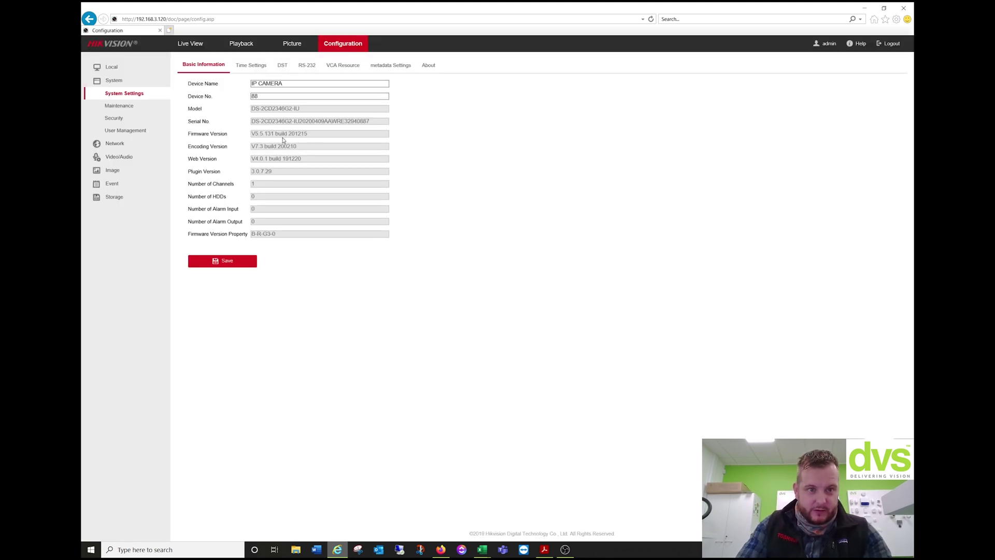
{"action": "left_click_drag", "start_coordinate": [307, 134], "coordinate": [250, 136]}
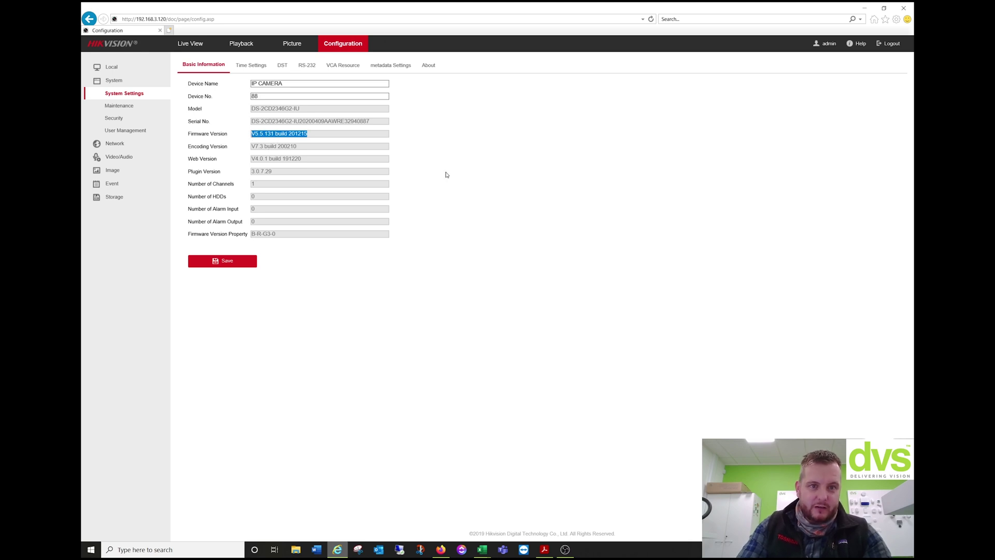
Set the main stream's video type to Video&Audio in the camera's video settings and save
{"action": "left_click", "coordinate": [130, 159]}
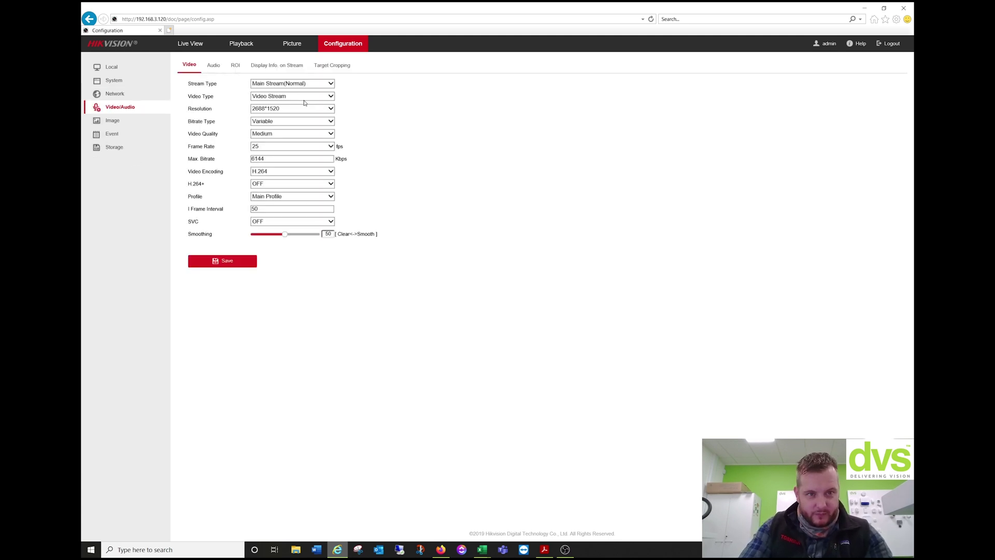
{"action": "left_click", "coordinate": [288, 97]}
{"action": "left_click", "coordinate": [286, 106]}
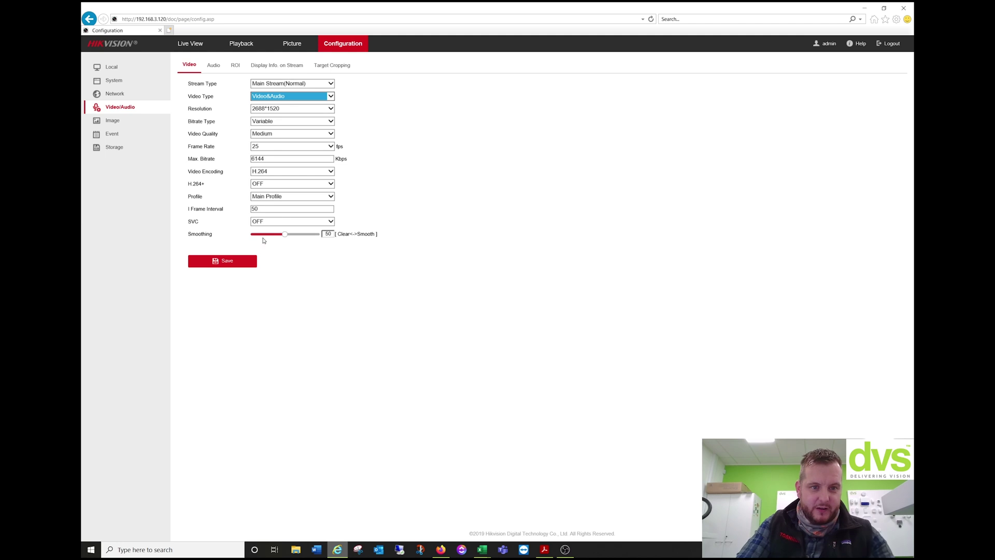
{"action": "left_click", "coordinate": [250, 262]}
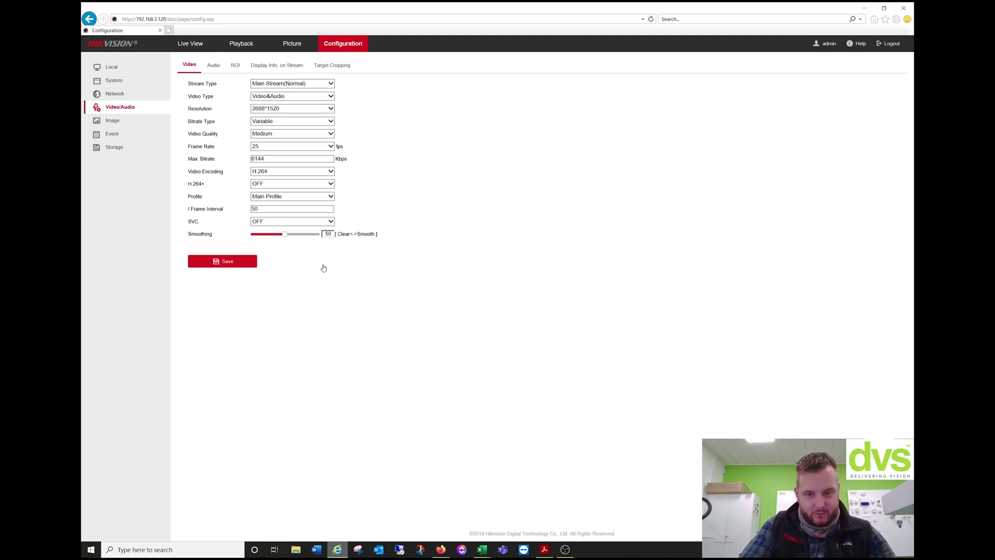
Switch to the sub-stream, set its video type to Video&Audio and save
{"action": "left_click", "coordinate": [270, 84]}
{"action": "left_click", "coordinate": [268, 89]}
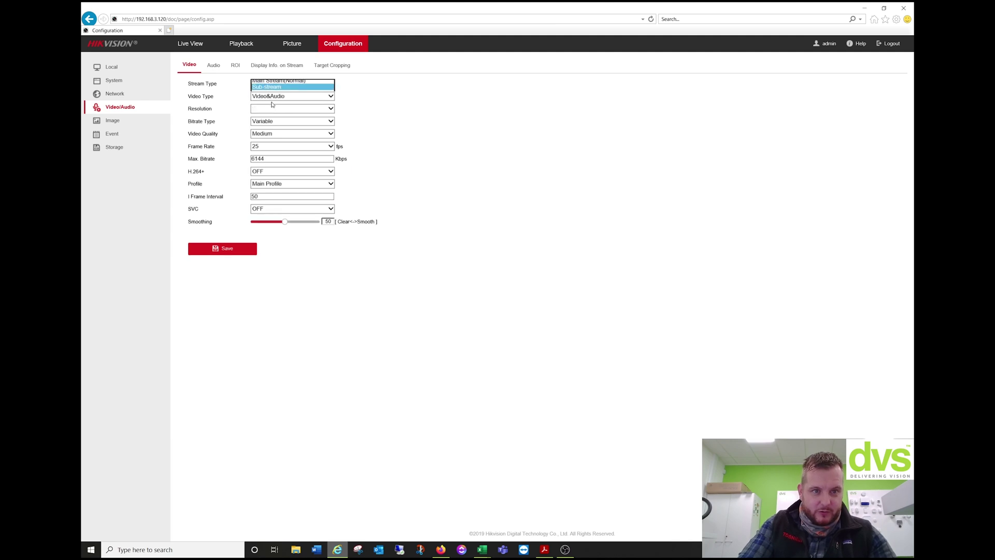
{"action": "left_click", "coordinate": [280, 96]}
{"action": "left_click", "coordinate": [275, 108]}
{"action": "left_click", "coordinate": [240, 250]}
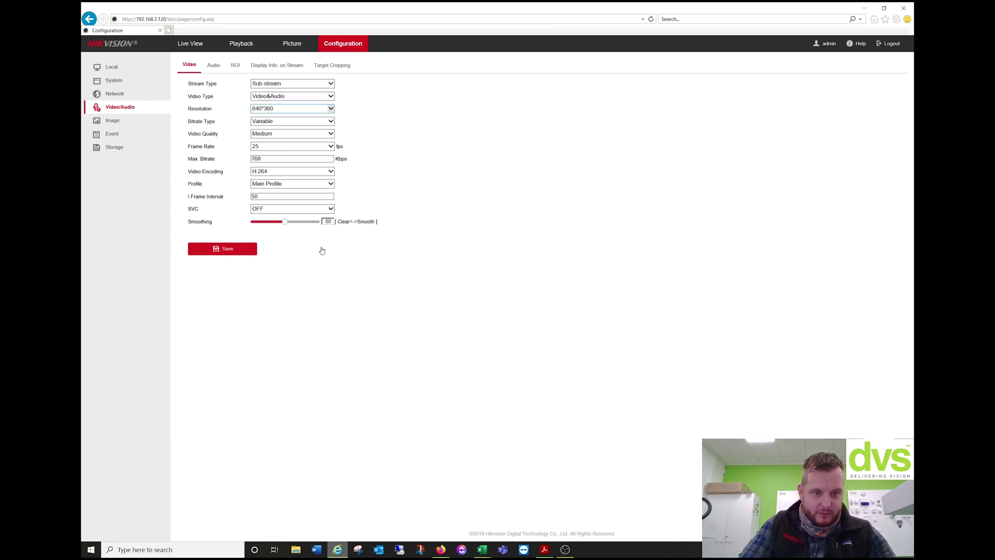
Open the camera's audio settings and consult the YouTube RTMP streaming PDF in Adobe Acrobat Reader for the required audio values
{"action": "left_click", "coordinate": [214, 65]}
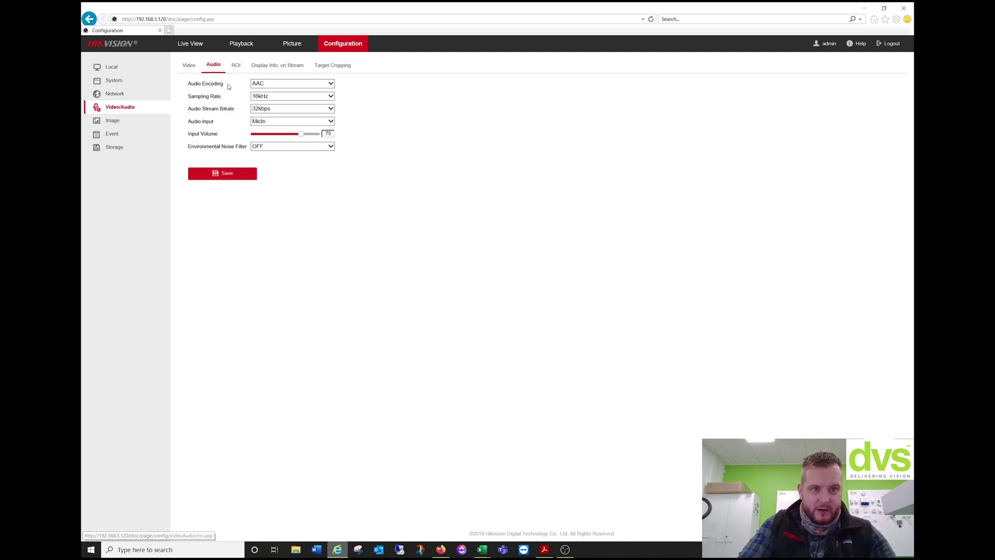
{"action": "left_click", "coordinate": [545, 550]}
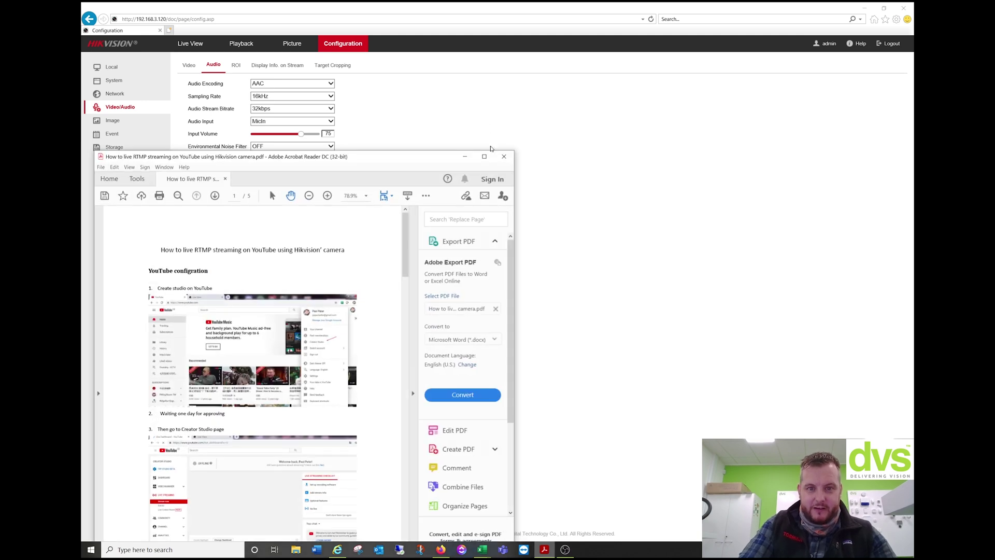
{"action": "double_click", "coordinate": [485, 154]}
{"action": "scroll", "coordinate": [482, 130], "scroll_direction": "down", "scroll_amount": 5}
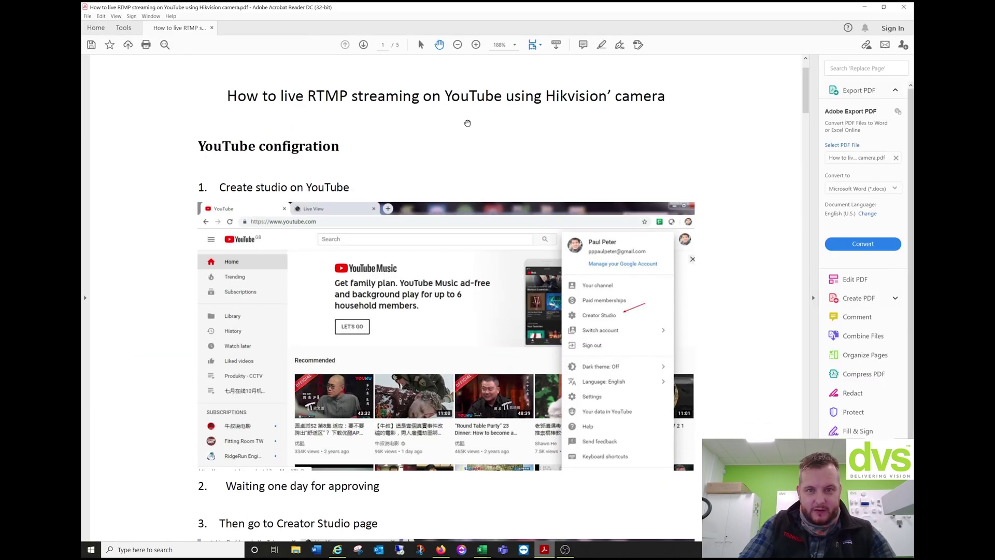
{"action": "scroll", "coordinate": [479, 122], "scroll_direction": "down", "scroll_amount": 5}
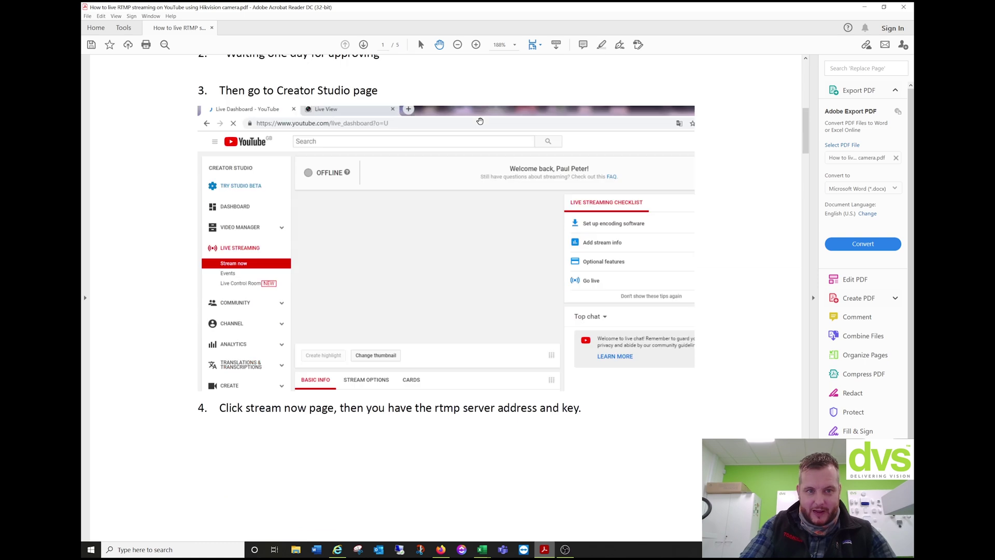
{"action": "scroll", "coordinate": [451, 196], "scroll_direction": "down", "scroll_amount": 10}
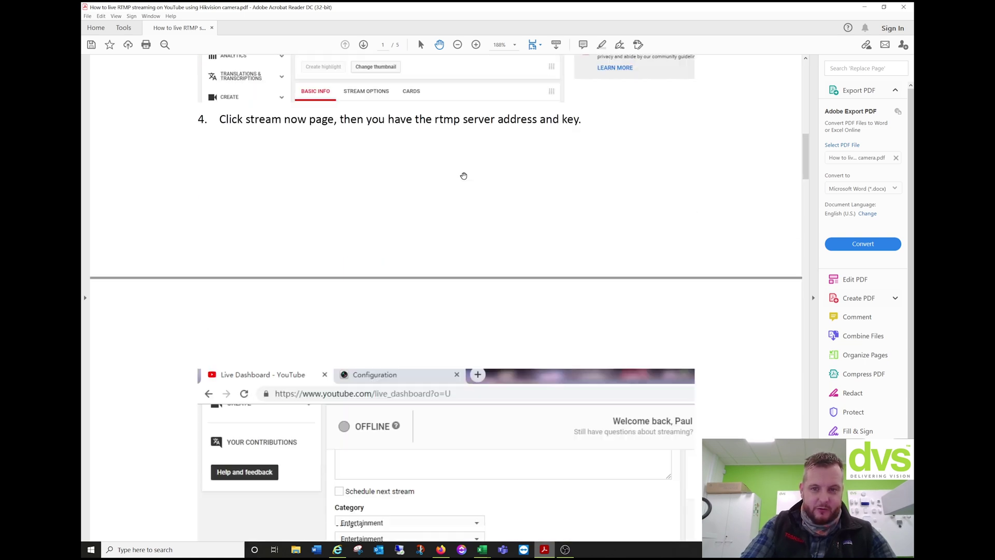
{"action": "scroll", "coordinate": [460, 163], "scroll_direction": "down", "scroll_amount": 6}
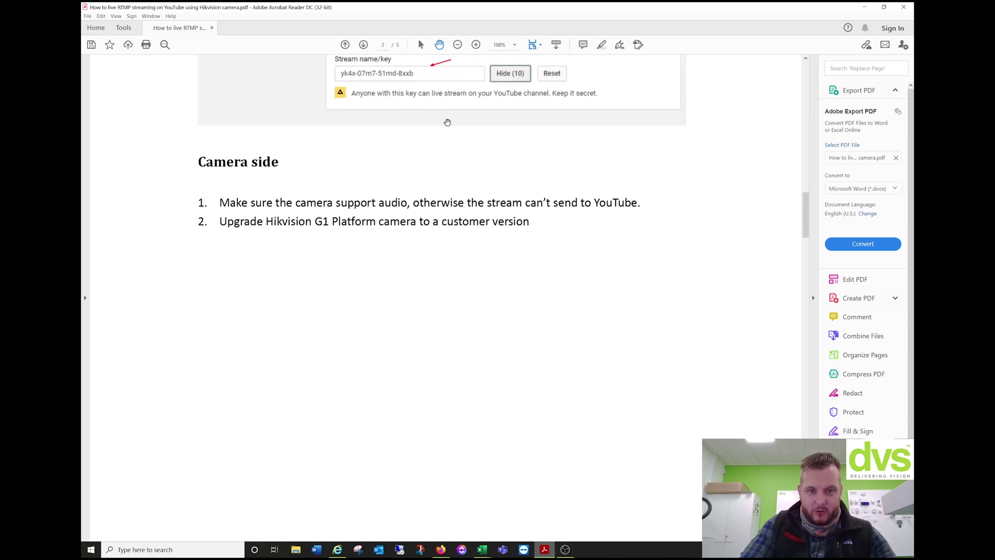
{"action": "left_click_drag", "start_coordinate": [807, 207], "coordinate": [848, 362]}
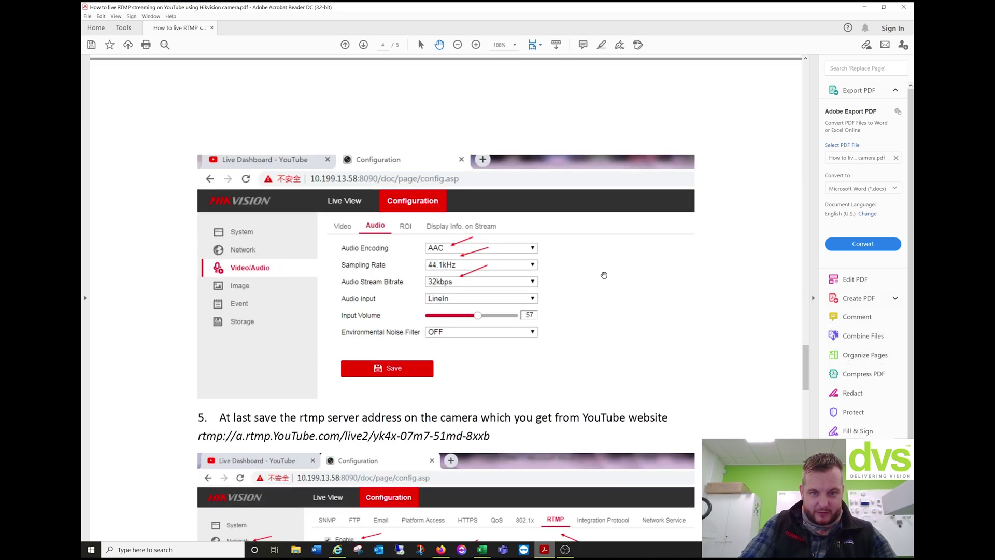
{"action": "left_click_drag", "start_coordinate": [519, 6], "coordinate": [766, 65]}
{"action": "left_click_drag", "start_coordinate": [827, 78], "coordinate": [914, 83]}
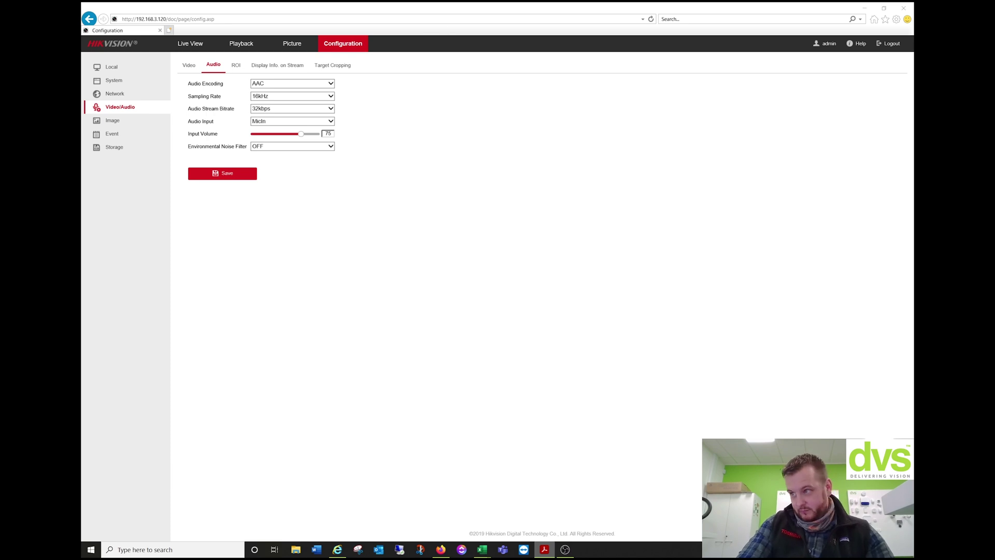
Set the audio sampling rate to 44.1kHz, keep MicIn as the audio input, and raise the input volume to 100
{"action": "left_click", "coordinate": [285, 96]}
{"action": "left_click", "coordinate": [273, 108]}
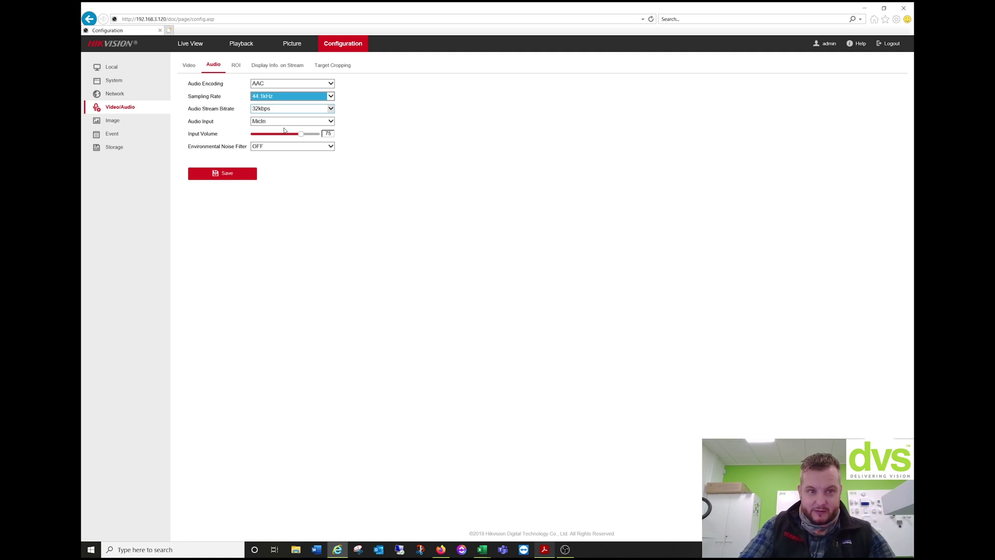
{"action": "left_click", "coordinate": [283, 123]}
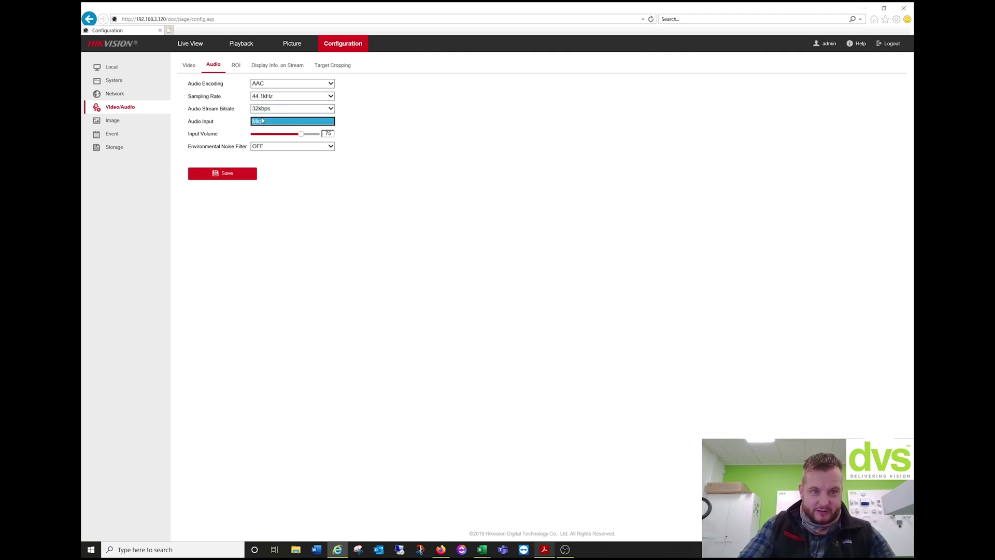
{"action": "left_click", "coordinate": [268, 122]}
{"action": "left_click", "coordinate": [270, 113]}
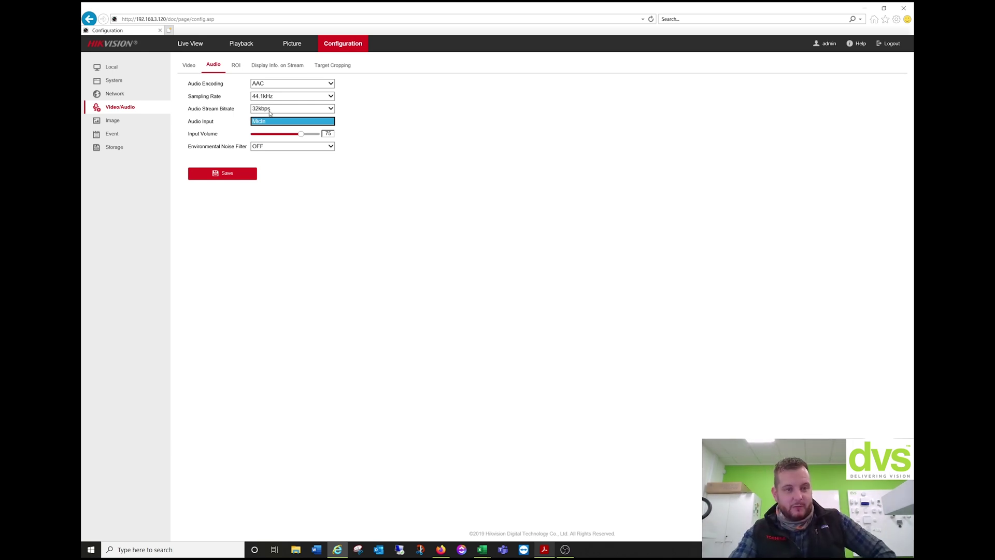
{"action": "left_click_drag", "start_coordinate": [302, 134], "coordinate": [320, 134]}
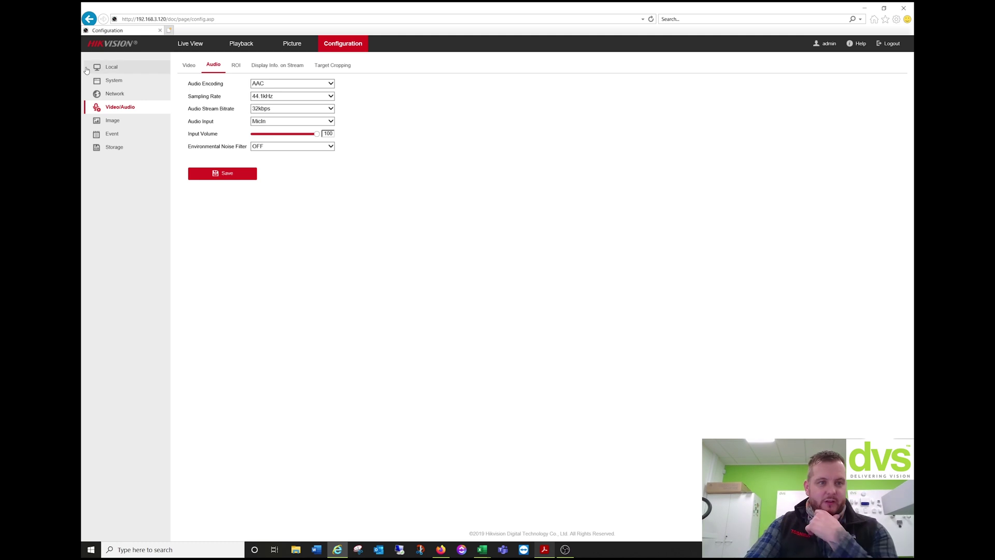
Open the camera's basic TCP/IP network settings and check the IPv4 default gateway
{"action": "left_click", "coordinate": [114, 94]}
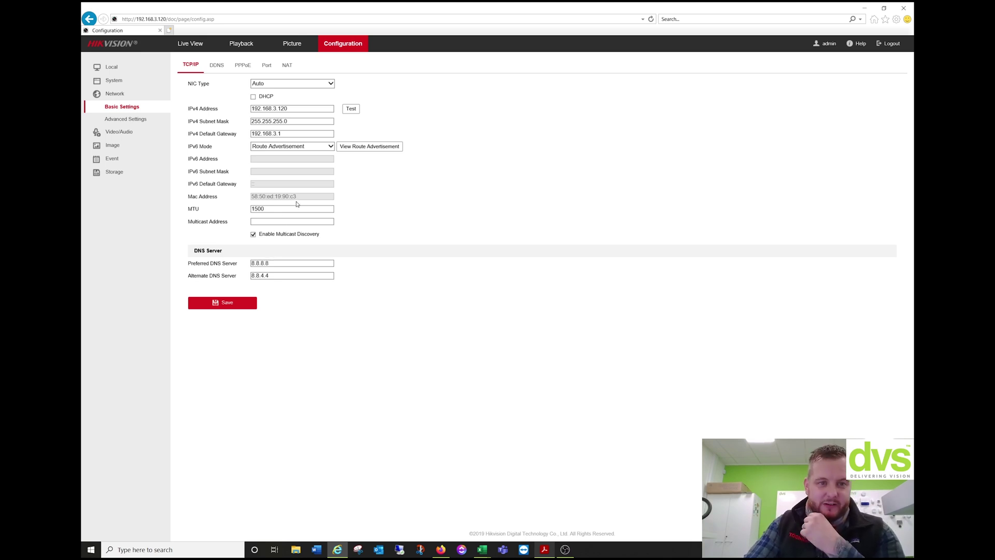
{"action": "left_click_drag", "start_coordinate": [284, 136], "coordinate": [243, 150]}
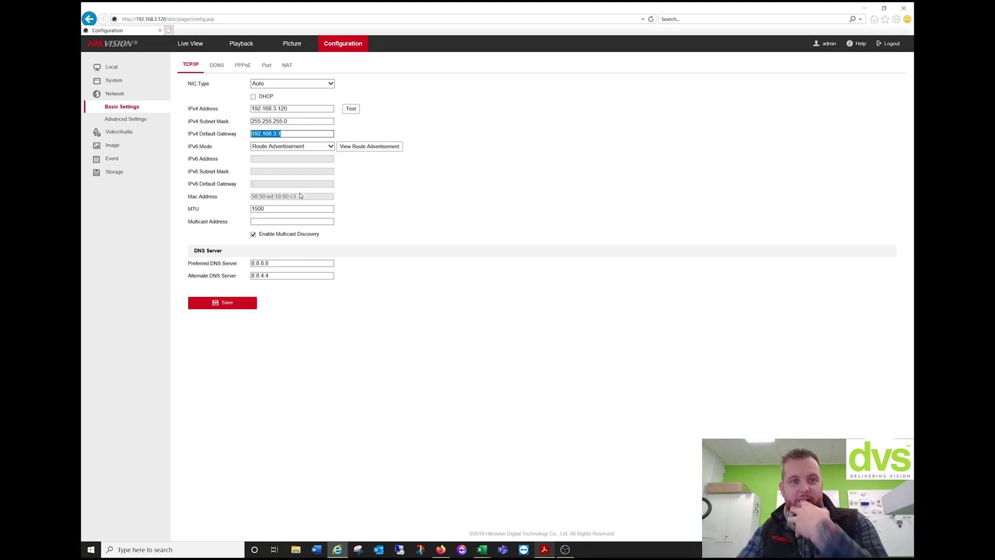
Open the camera's advanced RTMP network settings, clear the existing server address and save
{"action": "left_click", "coordinate": [133, 121]}
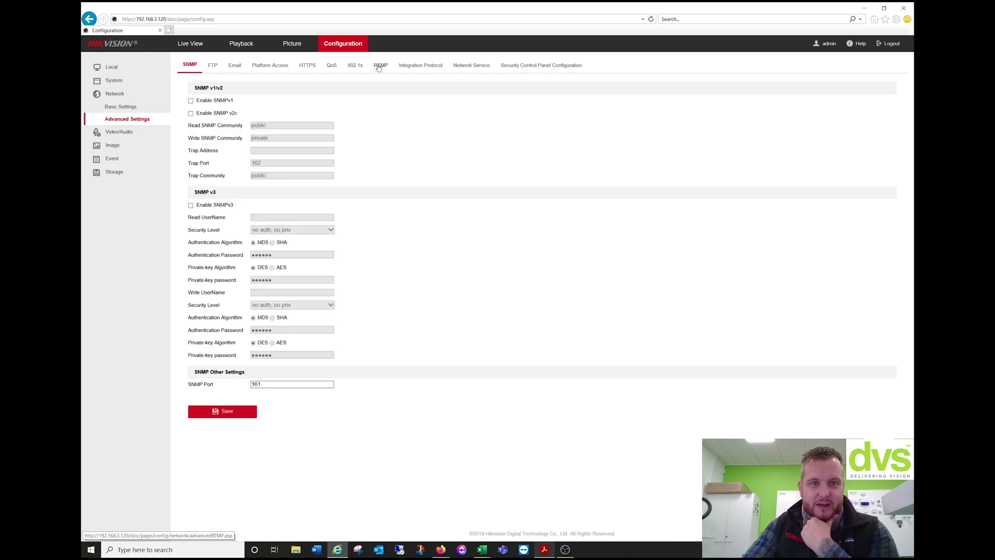
{"action": "left_click", "coordinate": [379, 67]}
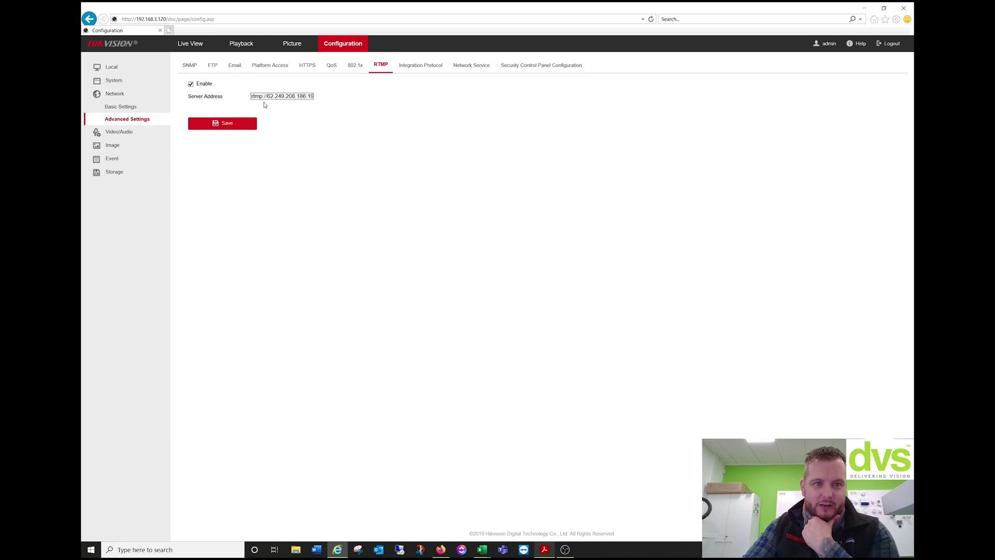
{"action": "left_click_drag", "start_coordinate": [252, 96], "coordinate": [380, 88]}
{"action": "key", "text": "Delete"}
{"action": "left_click", "coordinate": [216, 126]}
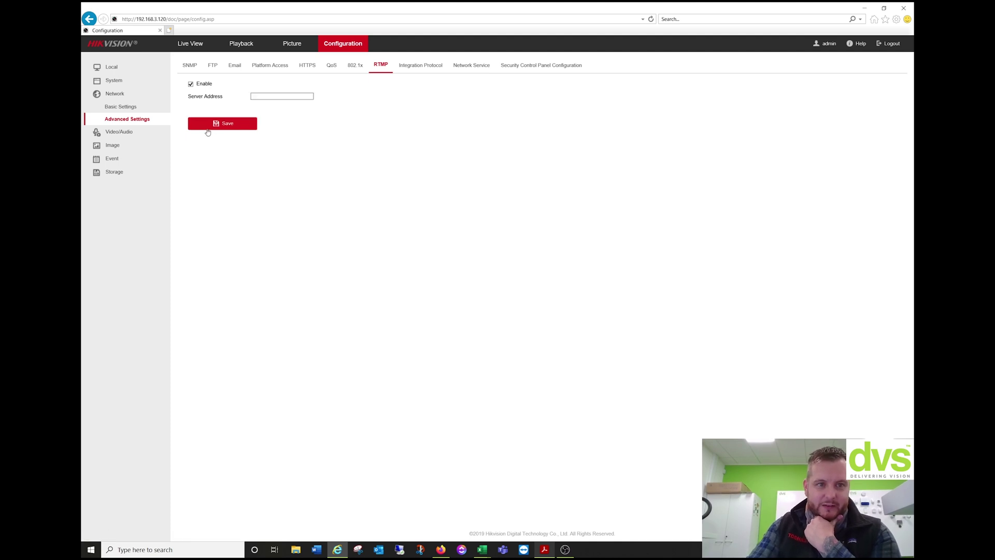
{"action": "left_click", "coordinate": [272, 96]}
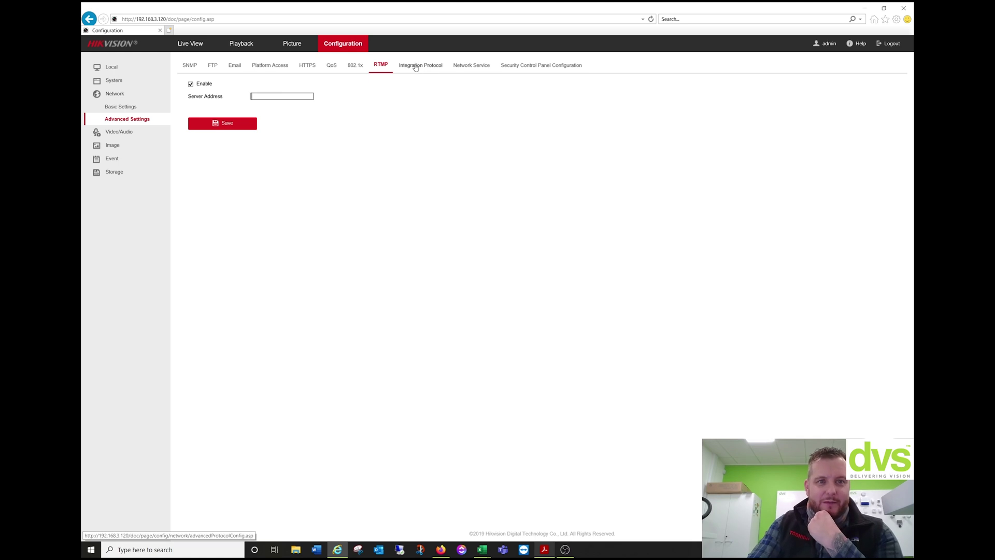
Check the camera's Platform Access page and the RTSP and WEB authentication options in the system security settings
{"action": "left_click", "coordinate": [272, 68]}
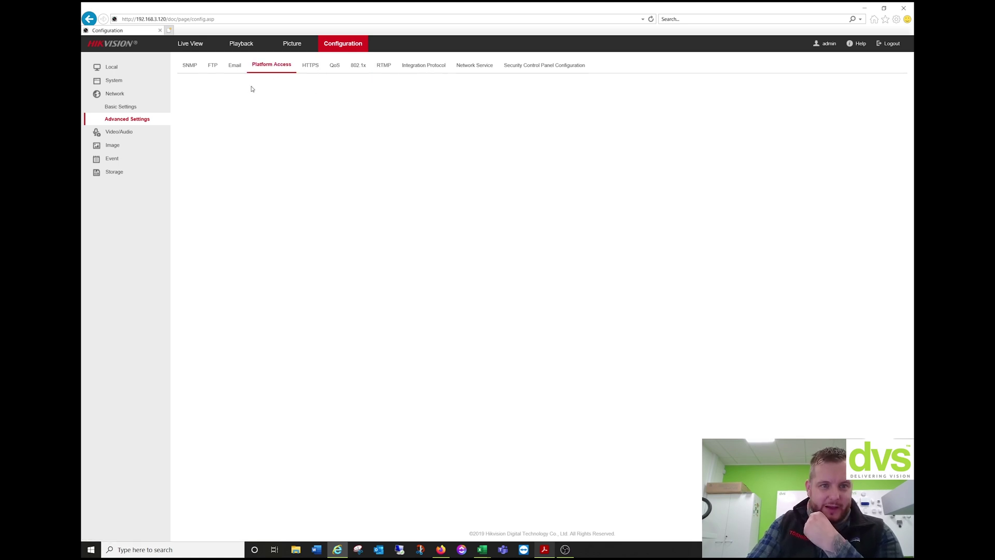
{"action": "left_click", "coordinate": [144, 108]}
{"action": "left_click", "coordinate": [113, 81]}
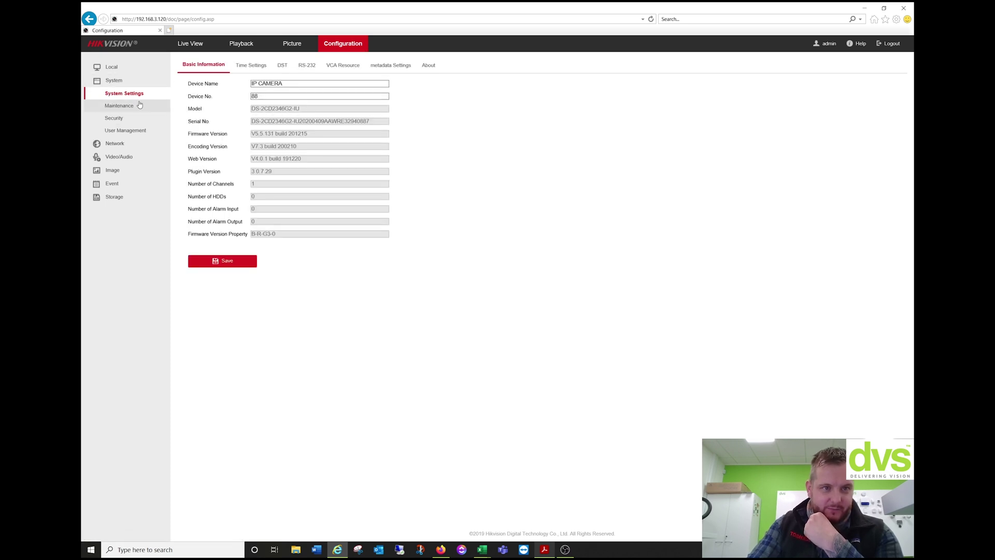
{"action": "left_click", "coordinate": [137, 106]}
{"action": "left_click", "coordinate": [124, 119]}
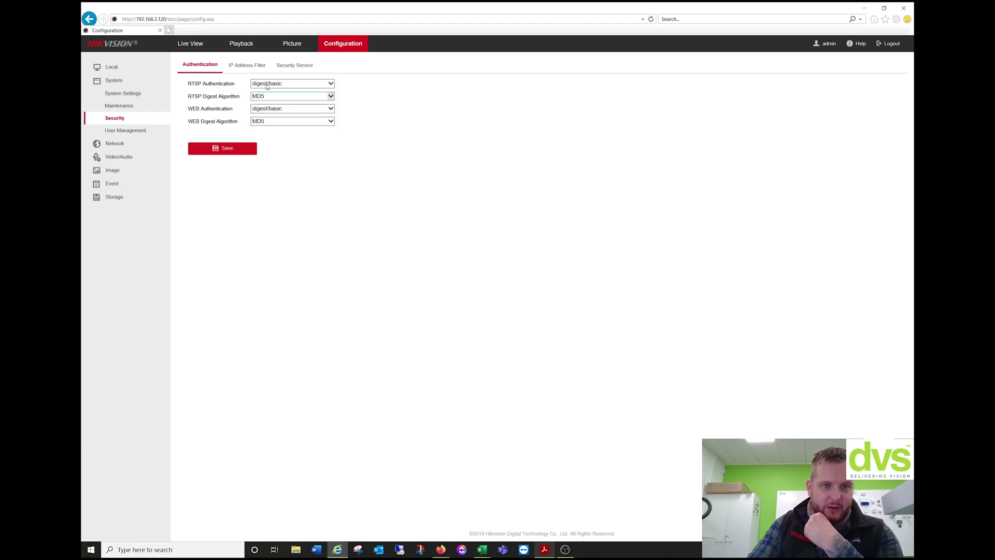
{"action": "left_click", "coordinate": [267, 85]}
{"action": "left_click", "coordinate": [267, 110]}
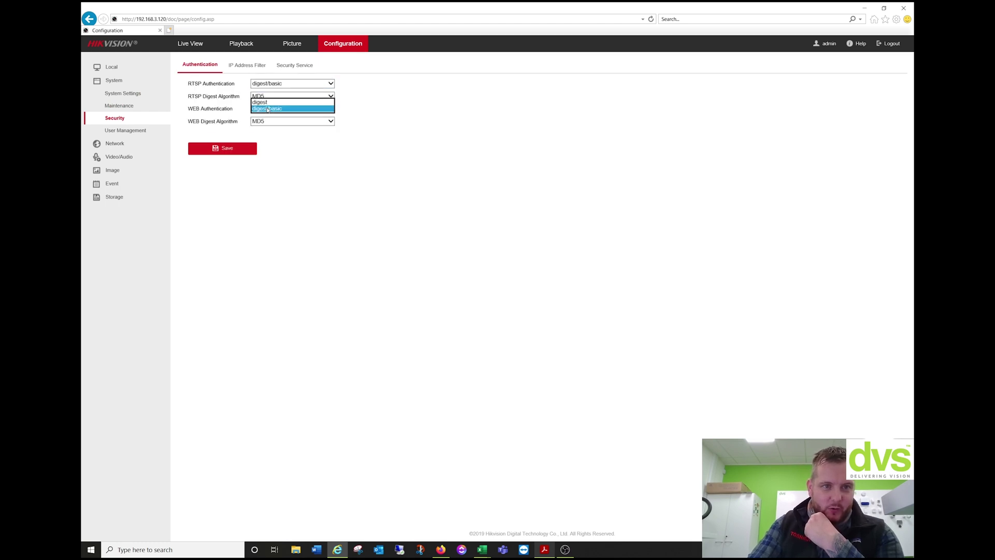
{"action": "left_click", "coordinate": [300, 173]}
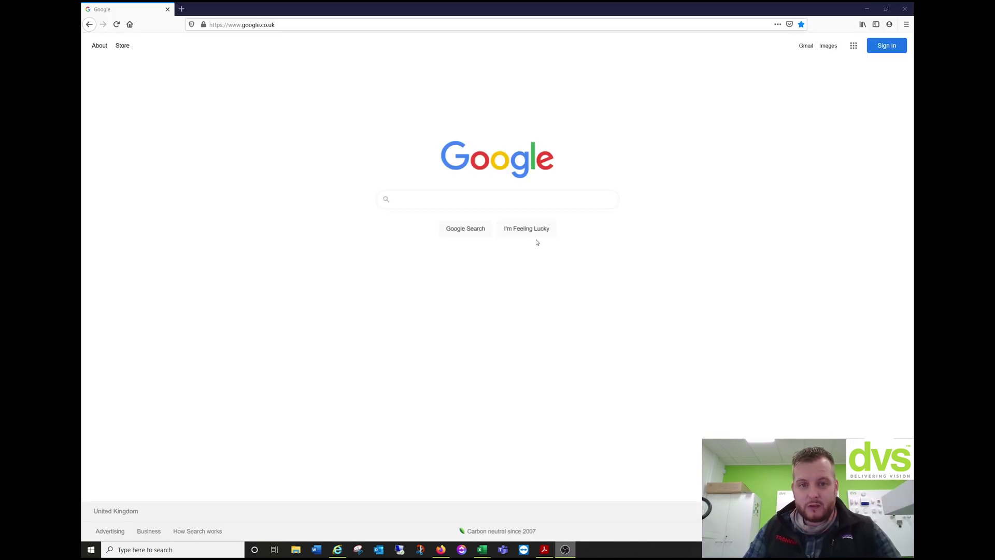
Switch to Firefox, search Google for "youtube" and open the YouTube website
{"action": "left_click", "coordinate": [514, 198]}
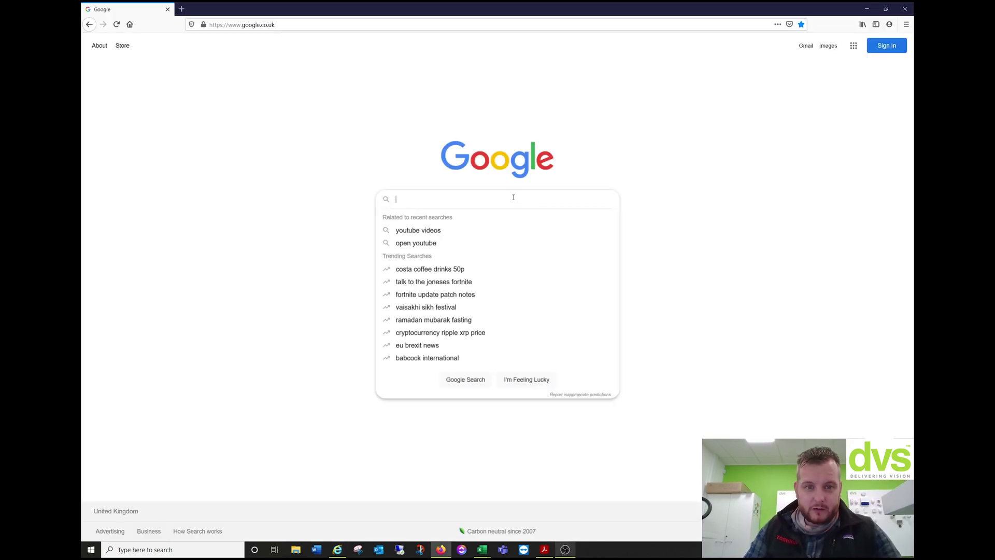
{"action": "type", "text": "youtube"}
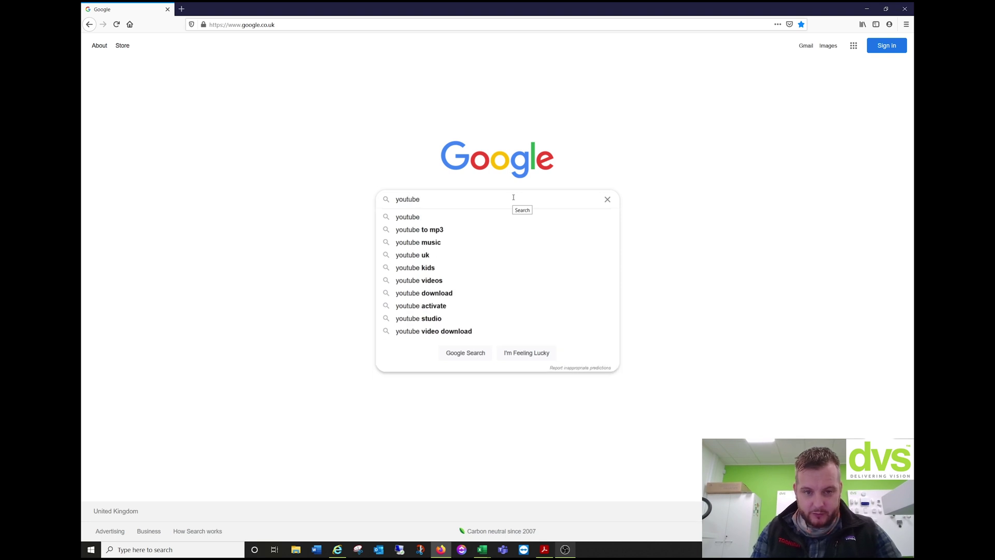
{"action": "key", "text": "Return"}
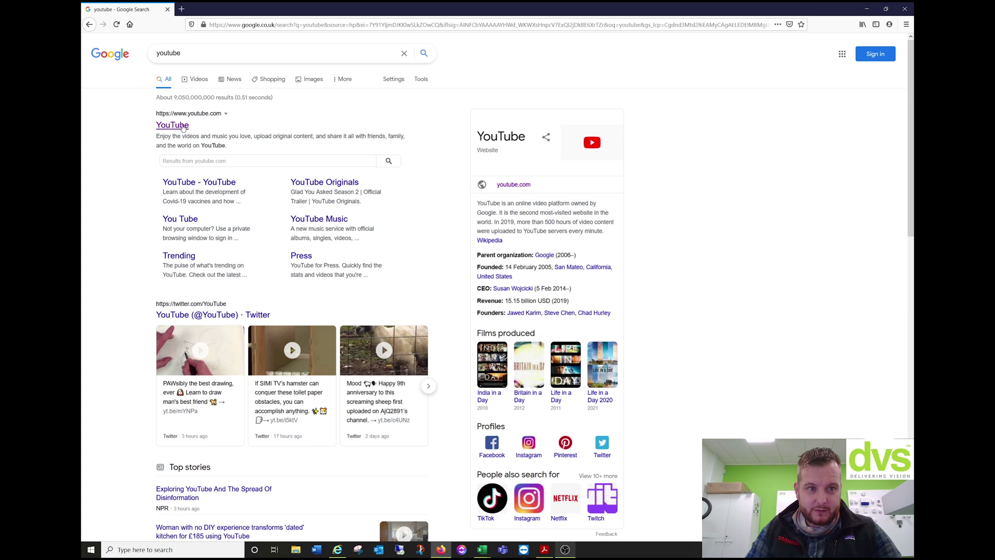
{"action": "left_click", "coordinate": [186, 125]}
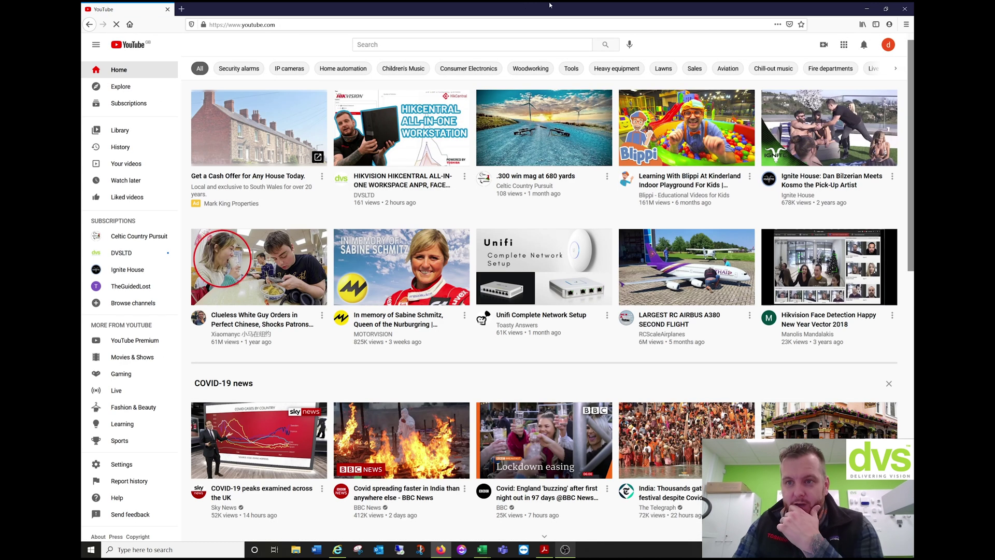
Set up a YouTube live stream for right now, using streaming software as the stream type
{"action": "left_click", "coordinate": [824, 45]}
{"action": "left_click", "coordinate": [850, 65]}
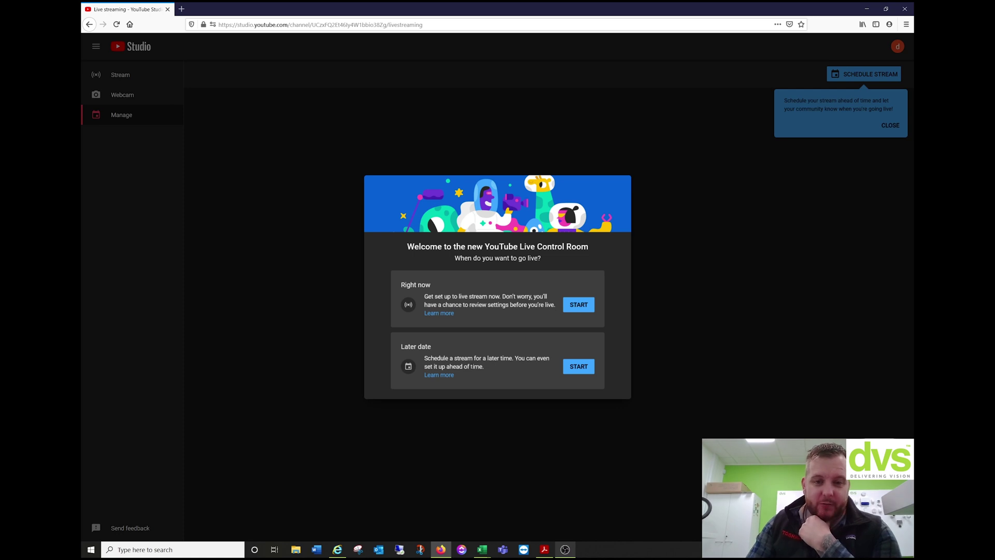
{"action": "left_click", "coordinate": [578, 310]}
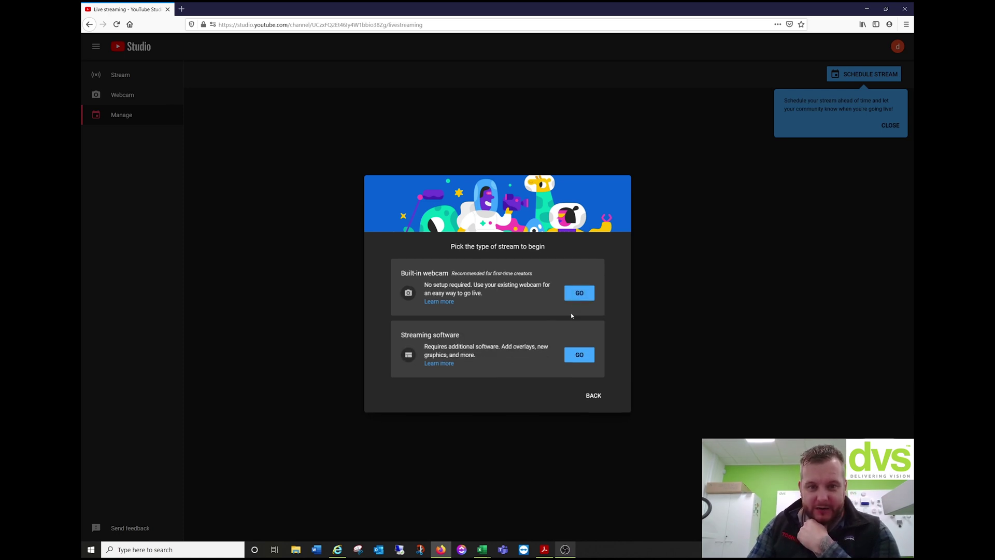
{"action": "left_click", "coordinate": [579, 358]}
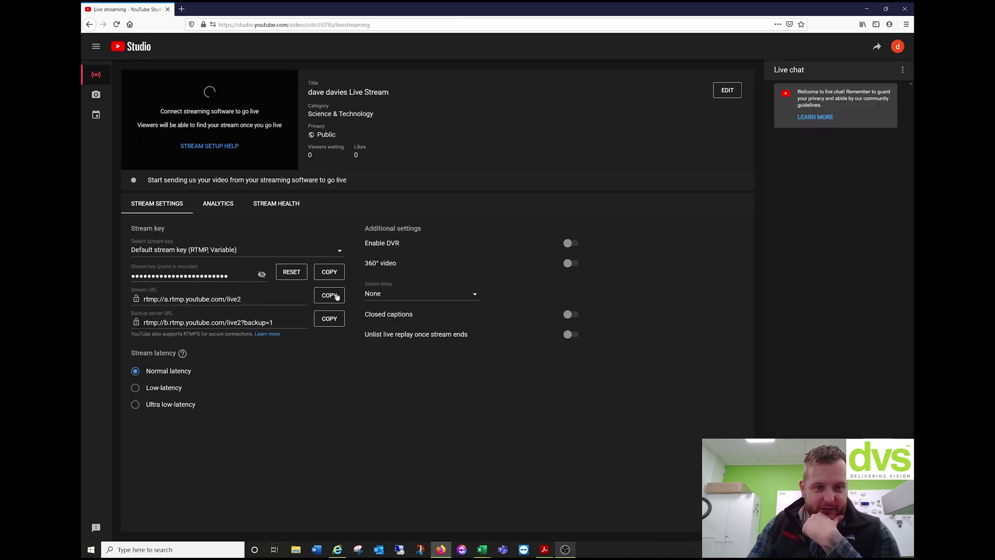
Copy the stream URL rtmp://a.rtmp.youtube.com/live2 into the camera's RTMP server address in Internet Explorer, replacing the existing address, and append "/"
{"action": "left_click_drag", "start_coordinate": [241, 299], "coordinate": [148, 299]}
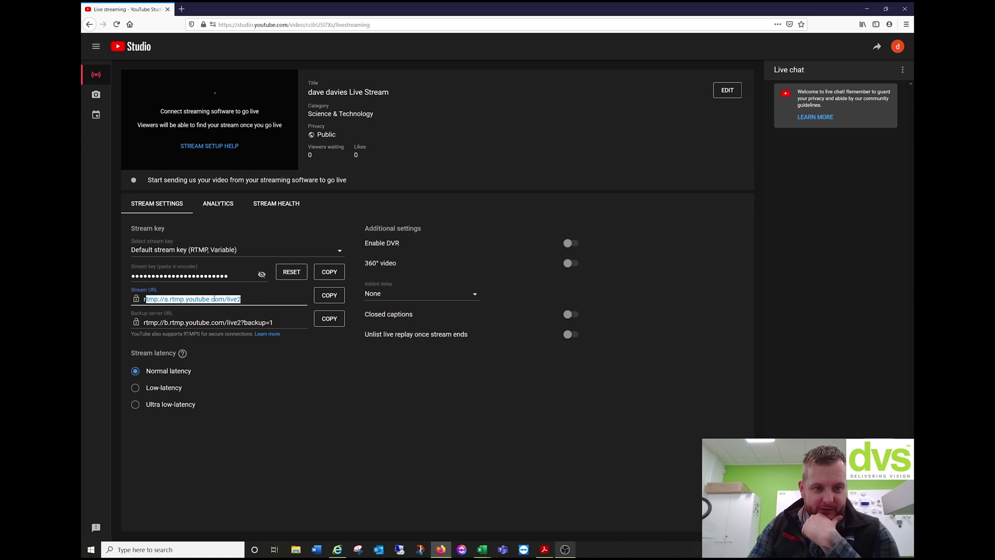
{"action": "left_click", "coordinate": [322, 296]}
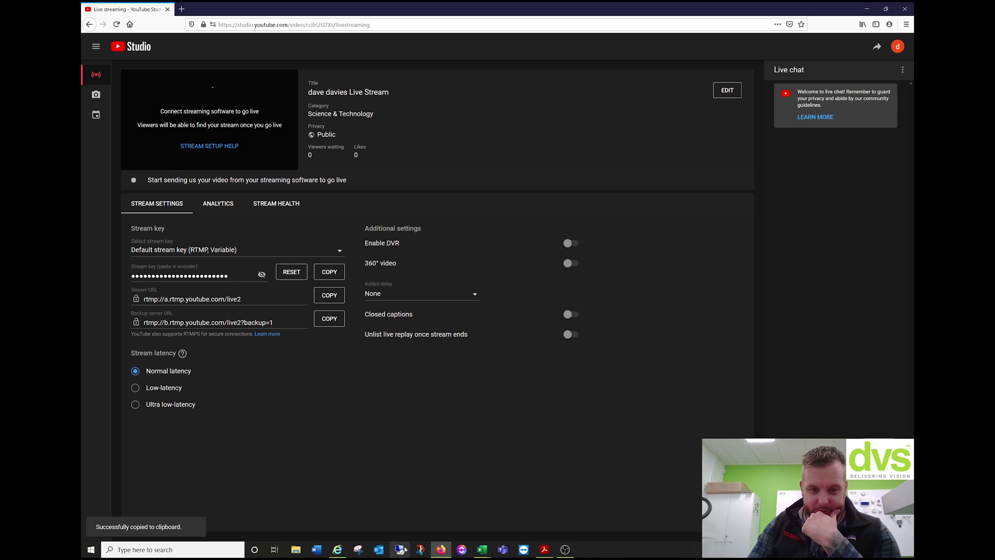
{"action": "left_click", "coordinate": [337, 549]}
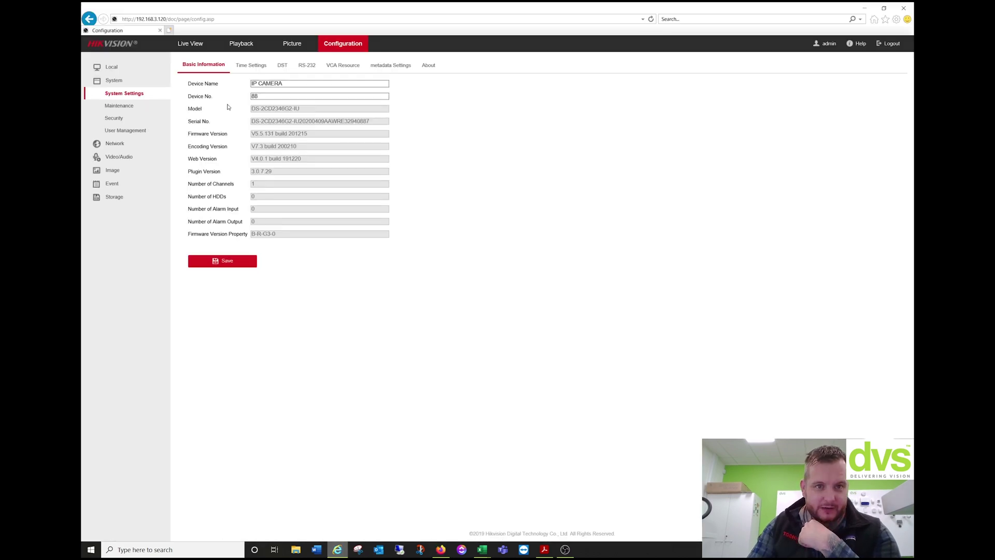
{"action": "left_click", "coordinate": [144, 142]}
{"action": "left_click", "coordinate": [132, 120]}
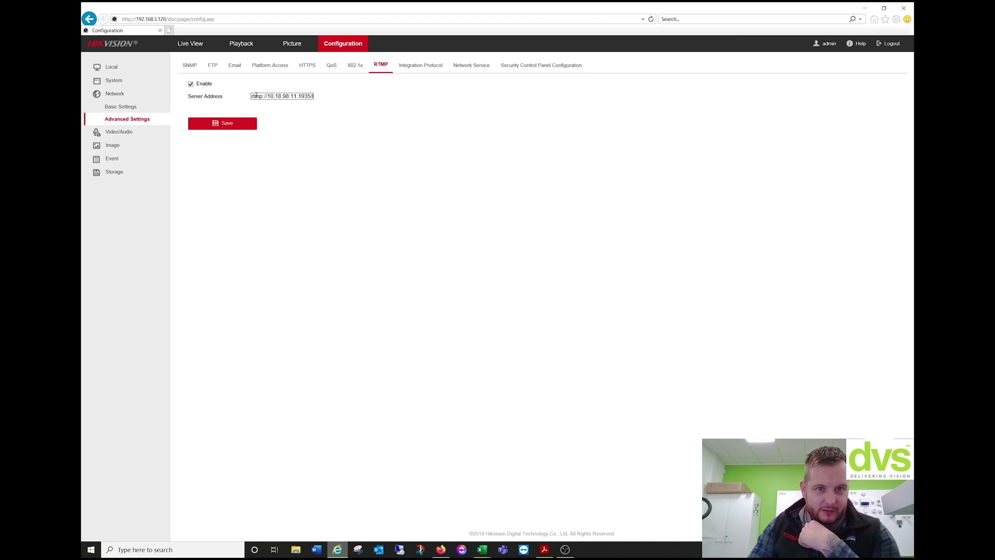
{"action": "left_click_drag", "start_coordinate": [251, 96], "coordinate": [386, 111]}
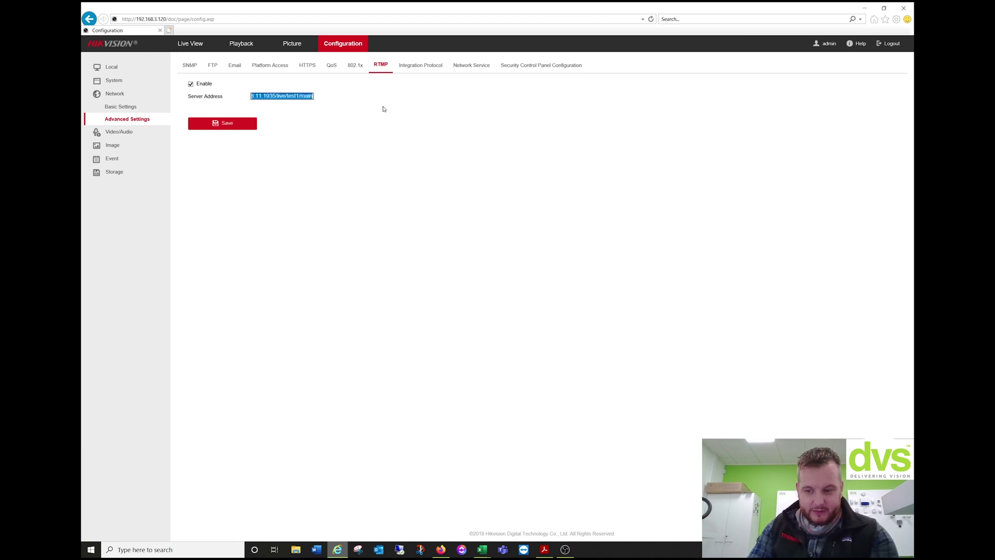
{"action": "key", "text": "BackSpace"}
{"action": "key", "text": "ctrl+v"}
{"action": "type", "text": "/"}
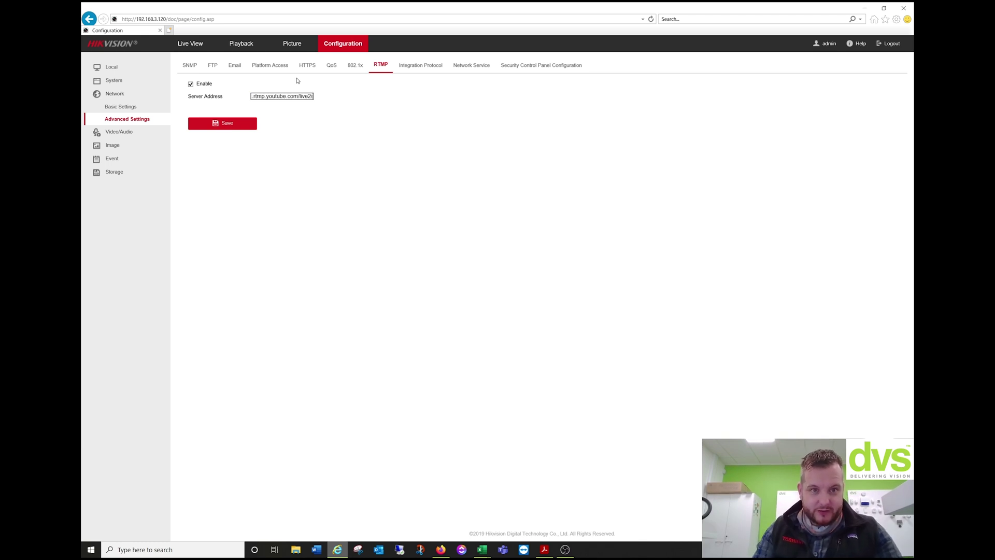
Reveal and copy the stream key in YouTube Studio, append it to the camera's RTMP server address and save
{"action": "left_click", "coordinate": [445, 549]}
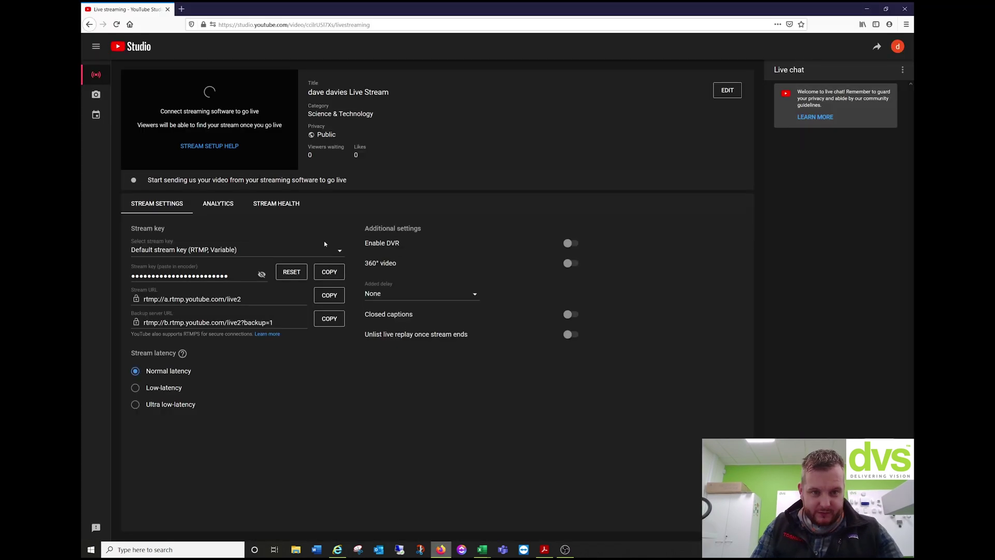
{"action": "left_click", "coordinate": [262, 274]}
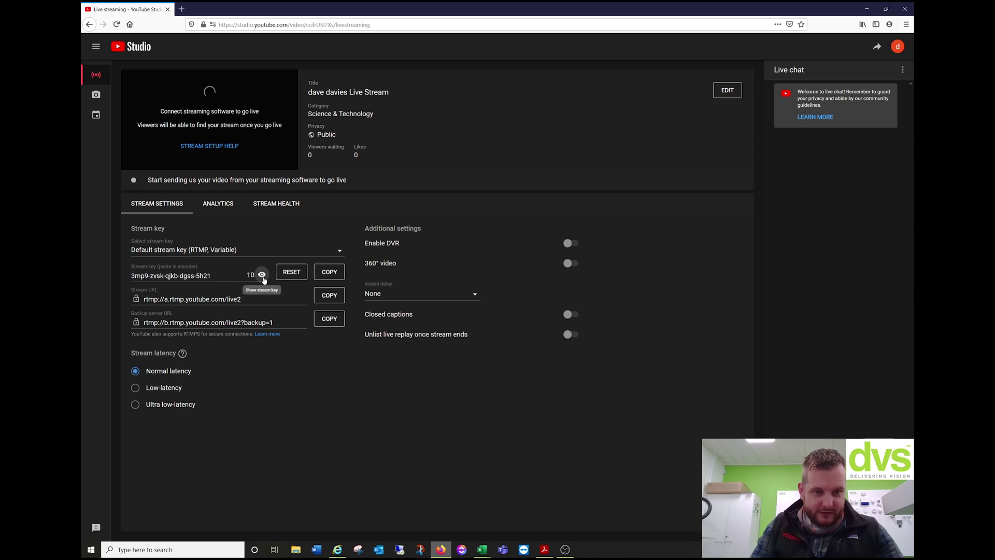
{"action": "left_click", "coordinate": [324, 276]}
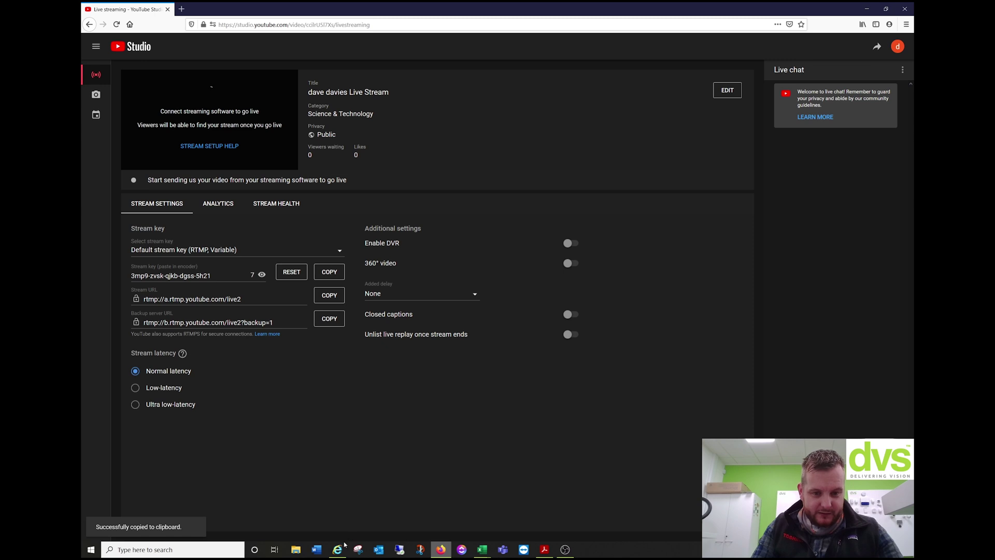
{"action": "left_click", "coordinate": [343, 547]}
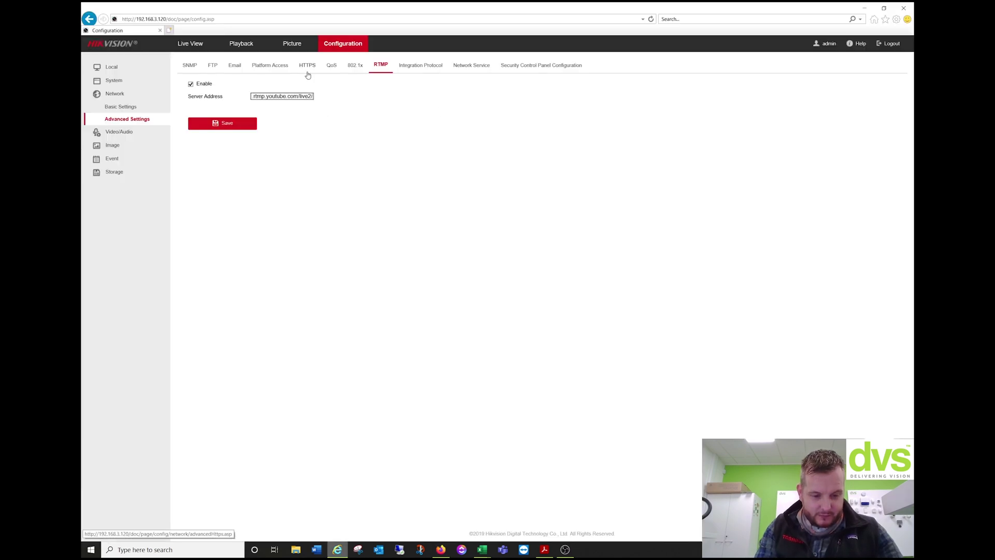
{"action": "key", "text": "ctrl+v"}
{"action": "left_click", "coordinate": [227, 130]}
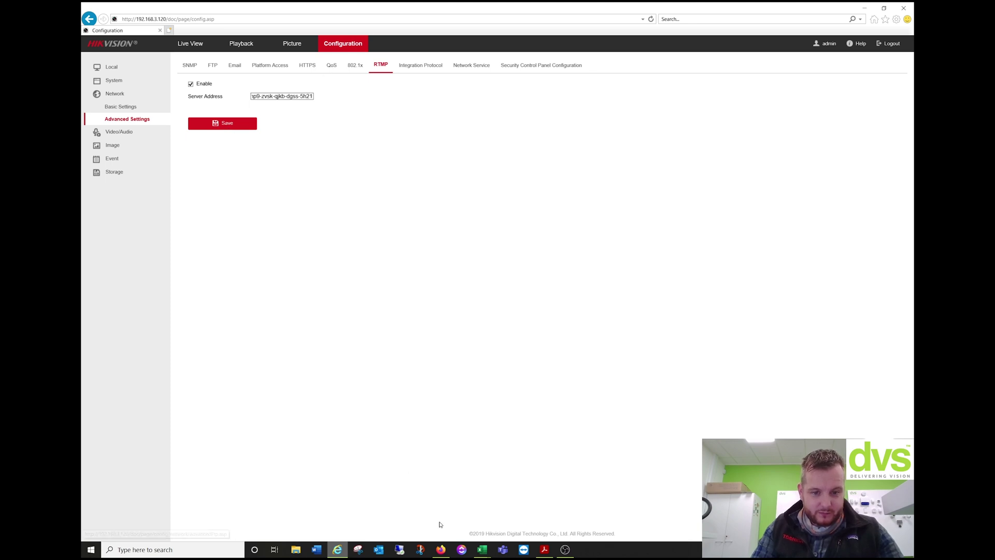
Return to YouTube Studio in Firefox and view the camera's live stream full screen with the sound unmuted
{"action": "left_click", "coordinate": [441, 550]}
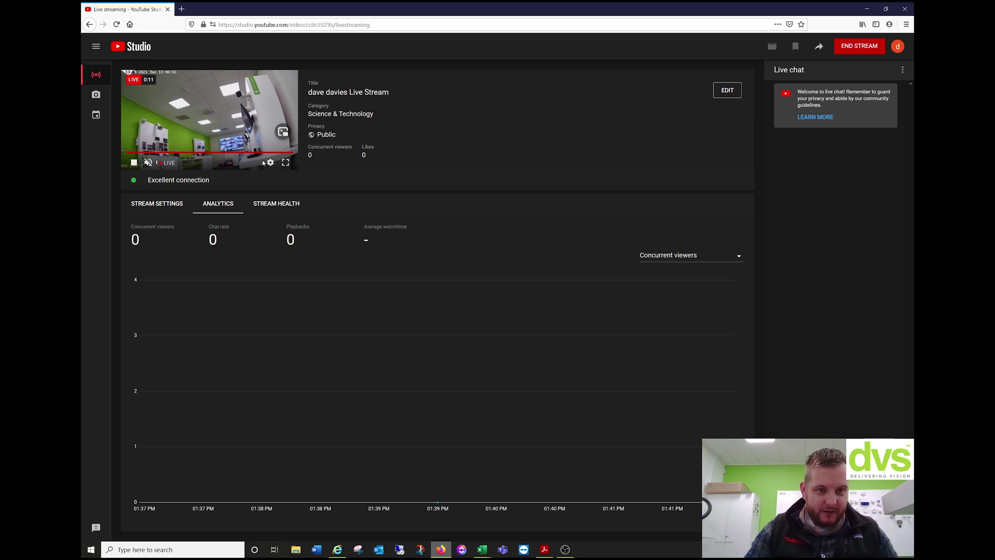
{"action": "left_click", "coordinate": [285, 163]}
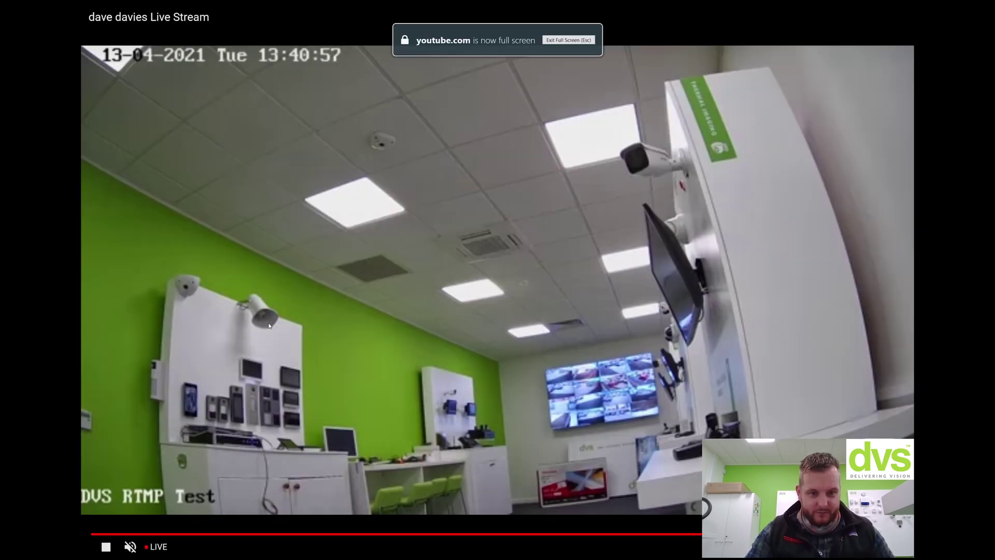
{"action": "left_click", "coordinate": [128, 553]}
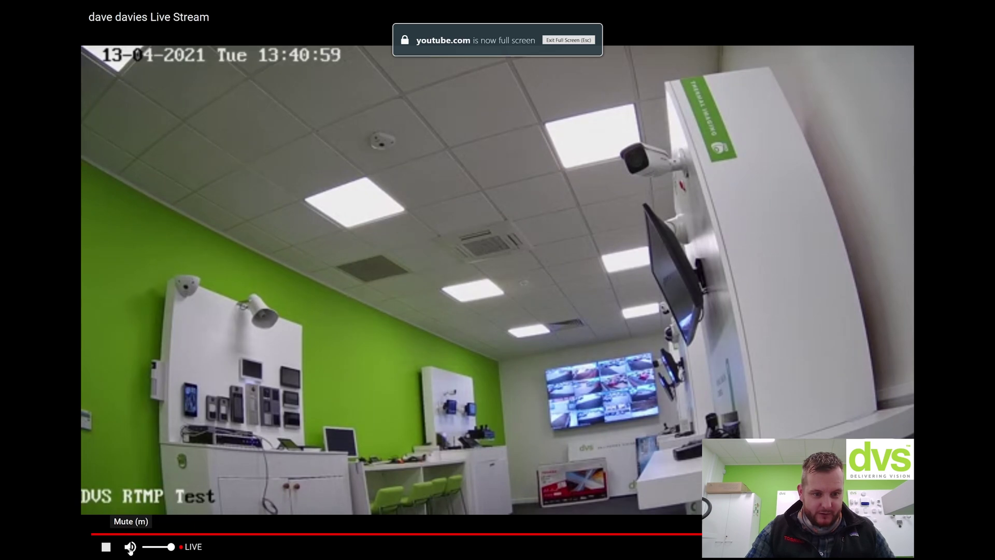